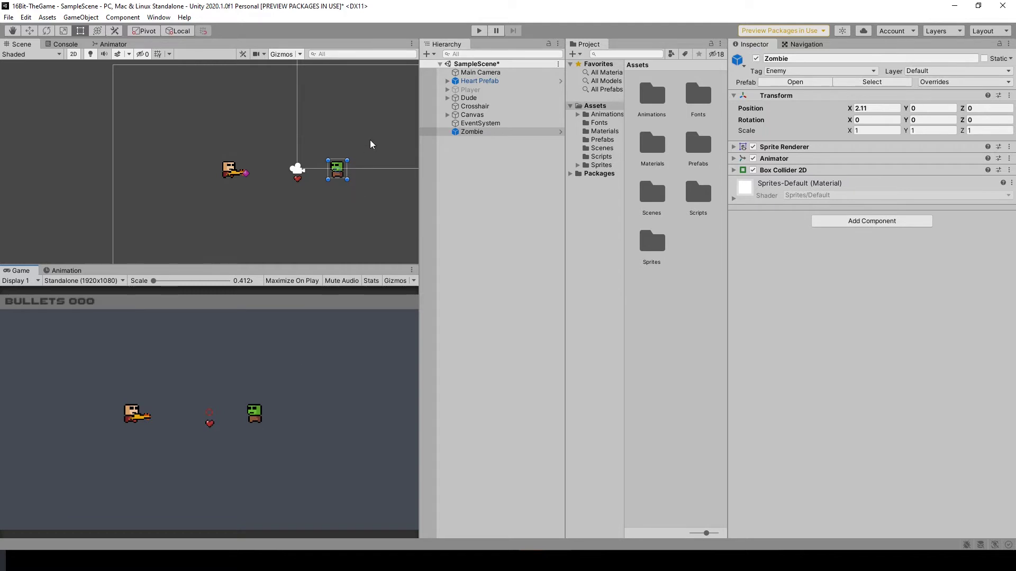
Select the zombie in the scene and inspect its Sprite Renderer component.
left_click_drag(369, 142, 306, 221)
scroll(342, 221, "up", 3)
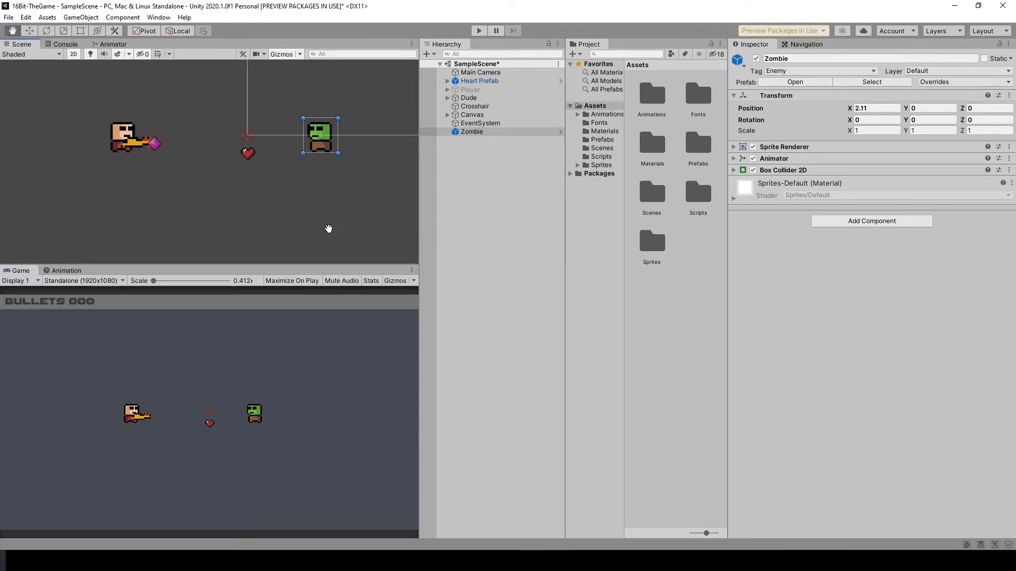
middle_click_drag(342, 222, 323, 233)
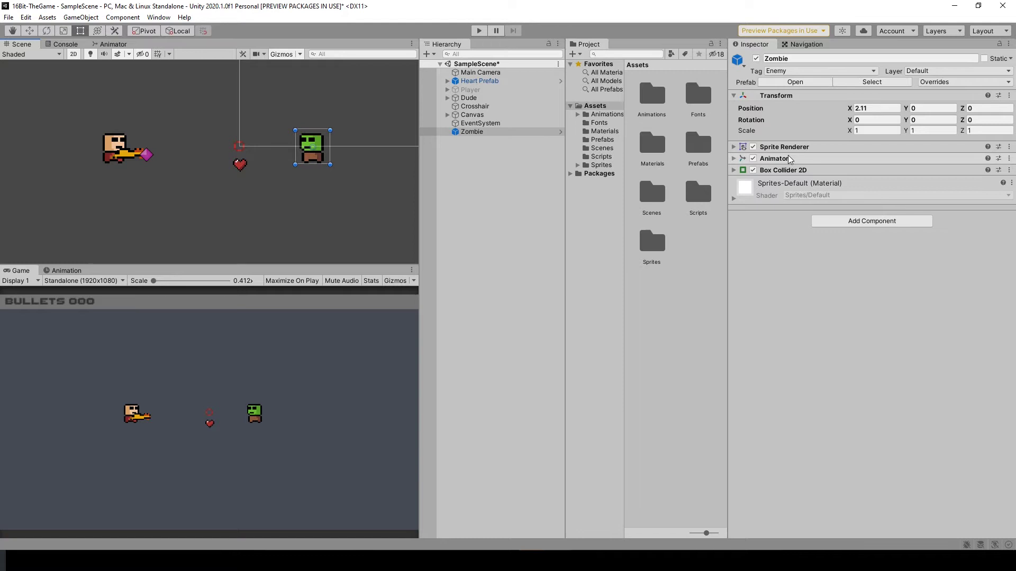
left_click(736, 147)
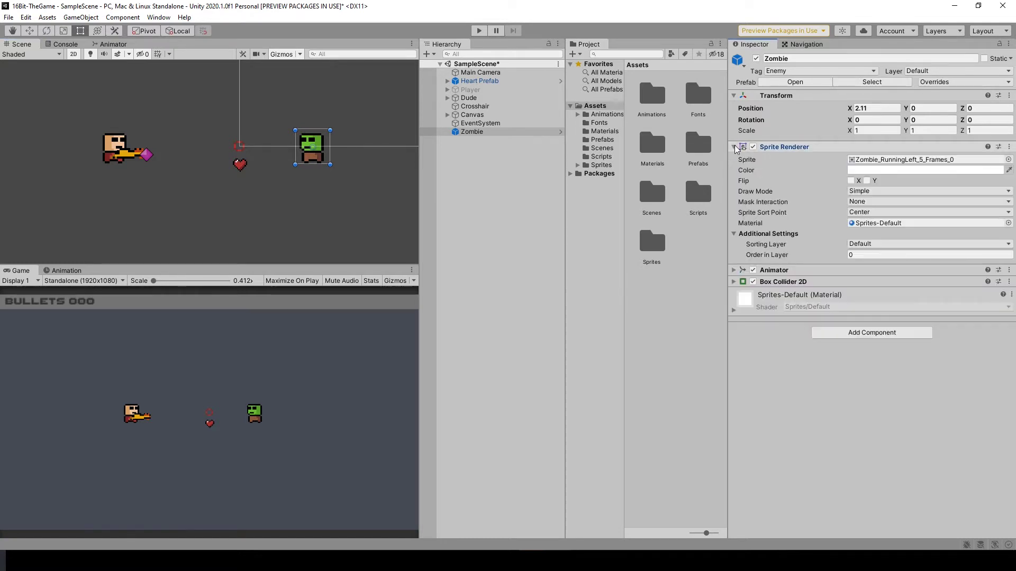
left_click(735, 148)
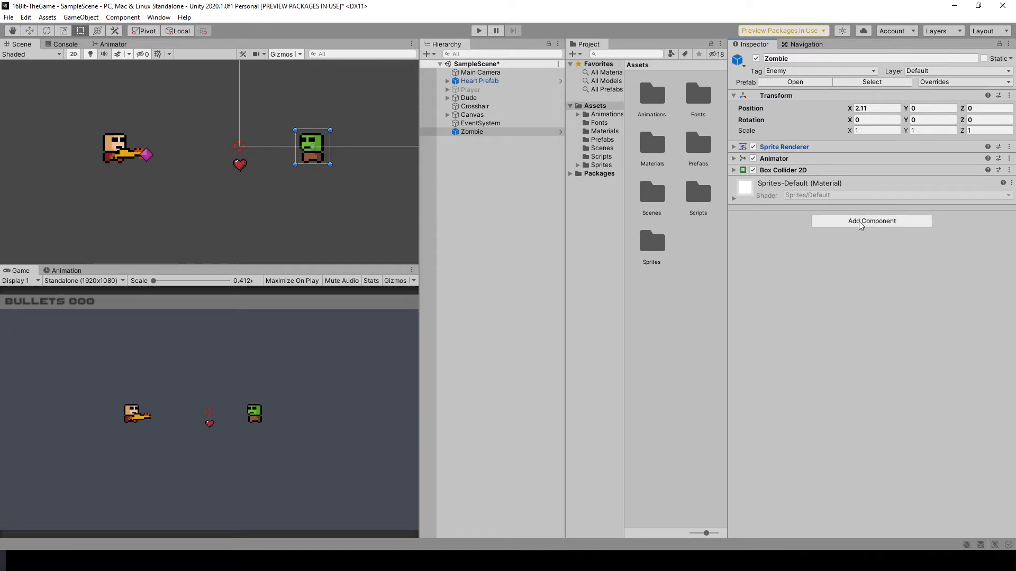
Create a new script named ZombieBehaviour and attach it to the zombie.
left_click(851, 226)
type("ZombieBehaviour")
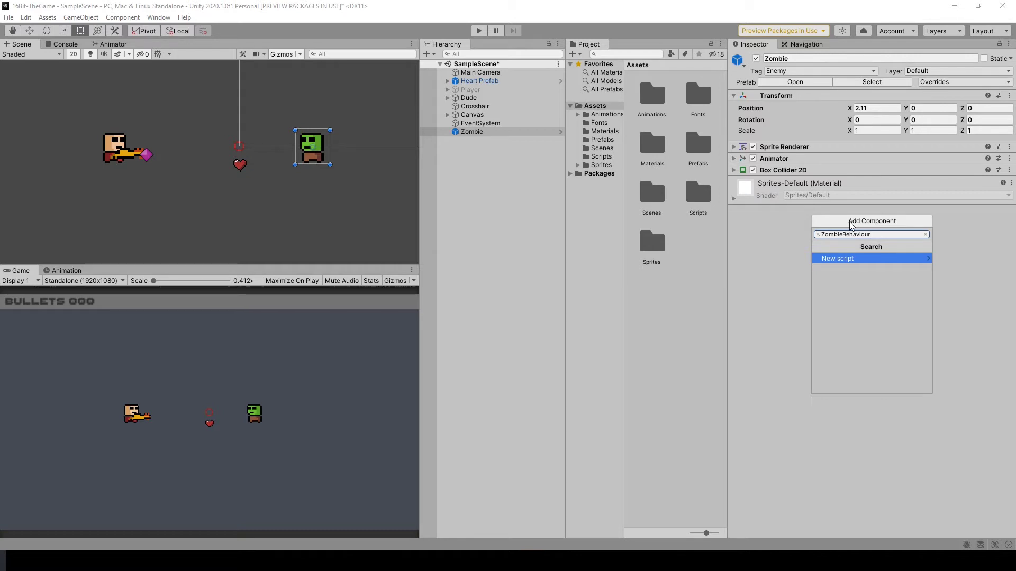
key("Return")
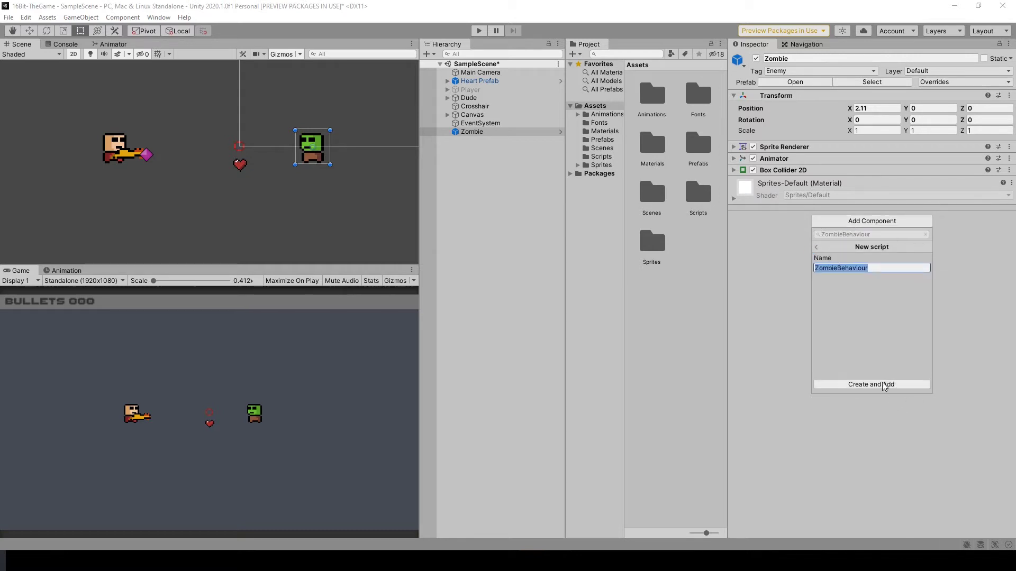
key("Return")
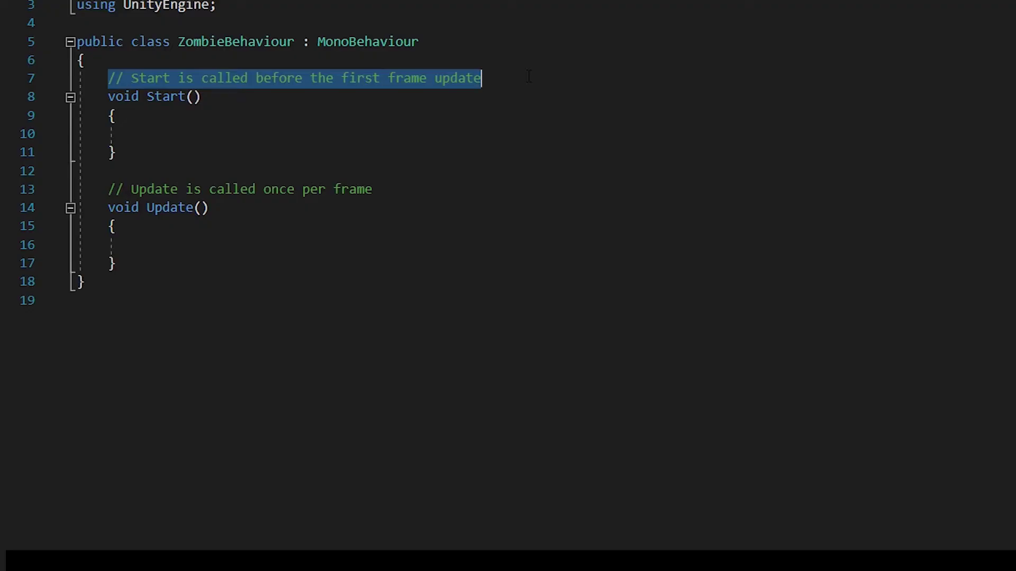
type("float s")
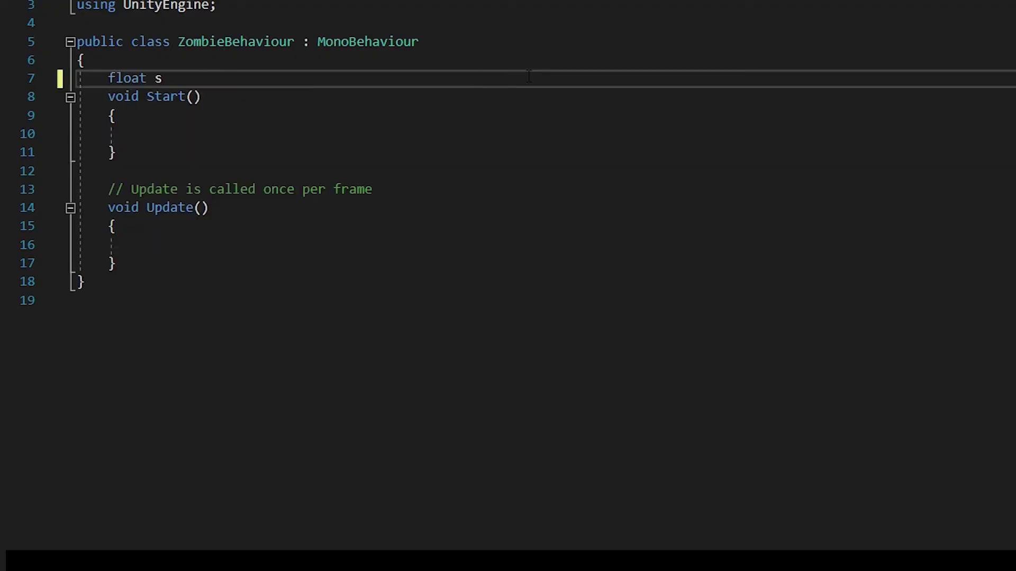
type("peed")
Write 'float speed;', 'float range;' and 'float maxDistance;' on separate lines in the class.
key("Return")
key("Return")
type("fl")
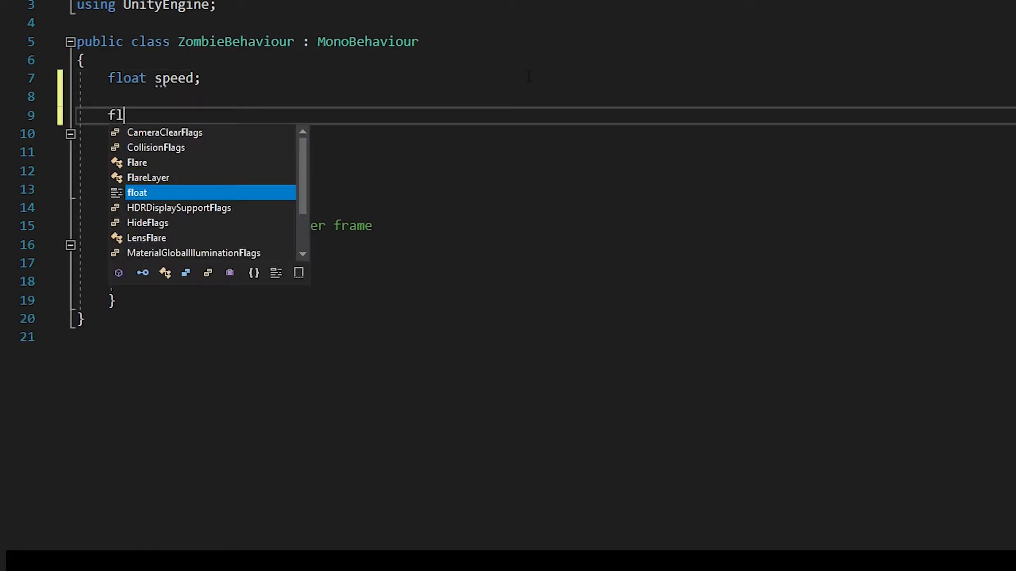
type("oat range")
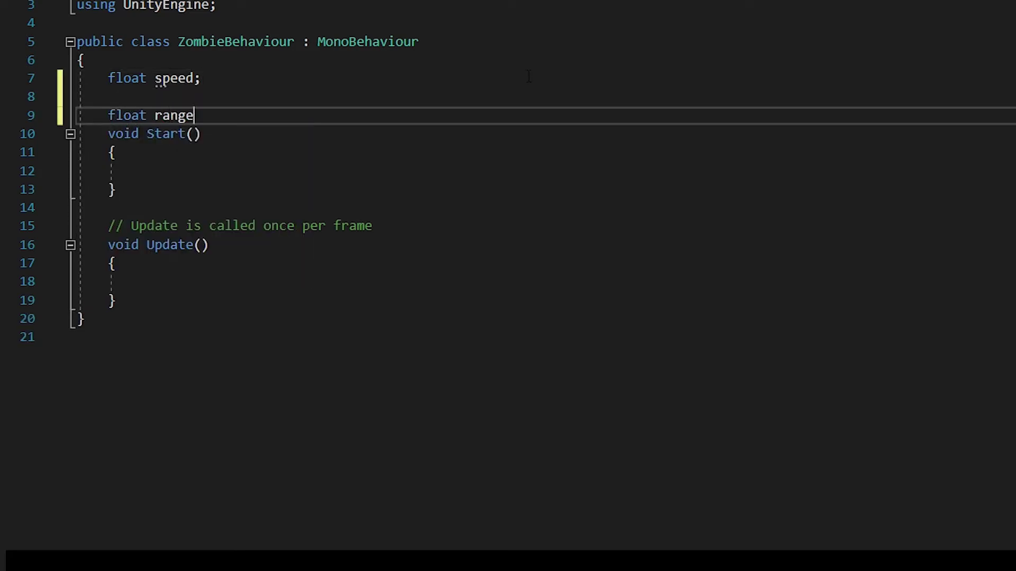
type(";")
key("Return")
key("Return")
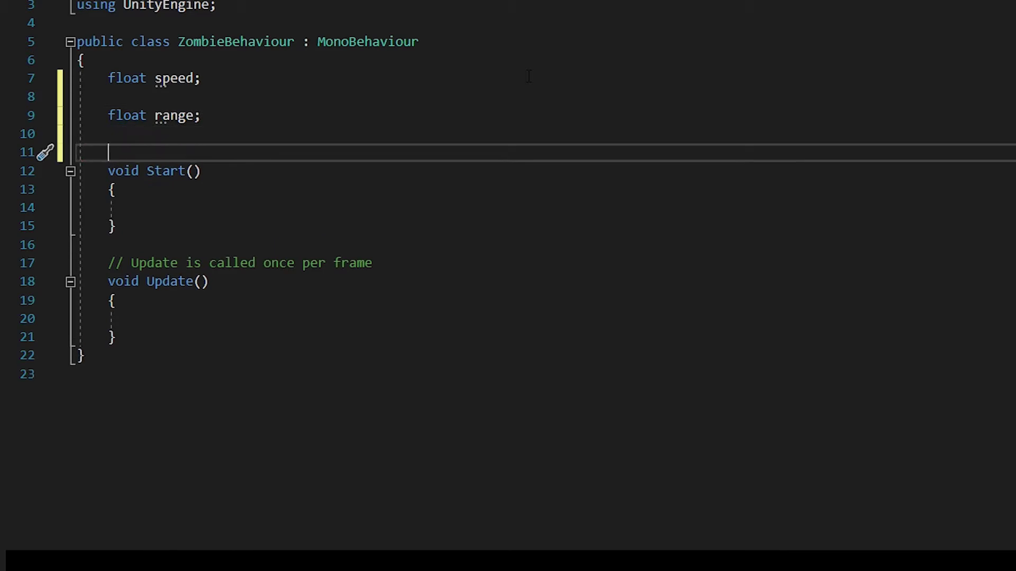
type("fl")
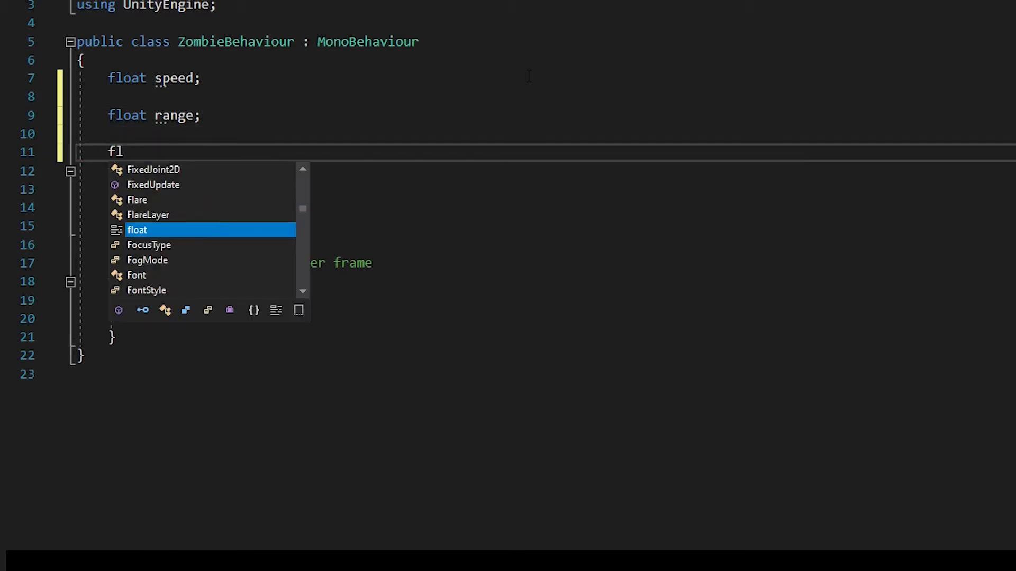
type("oat maxDista")
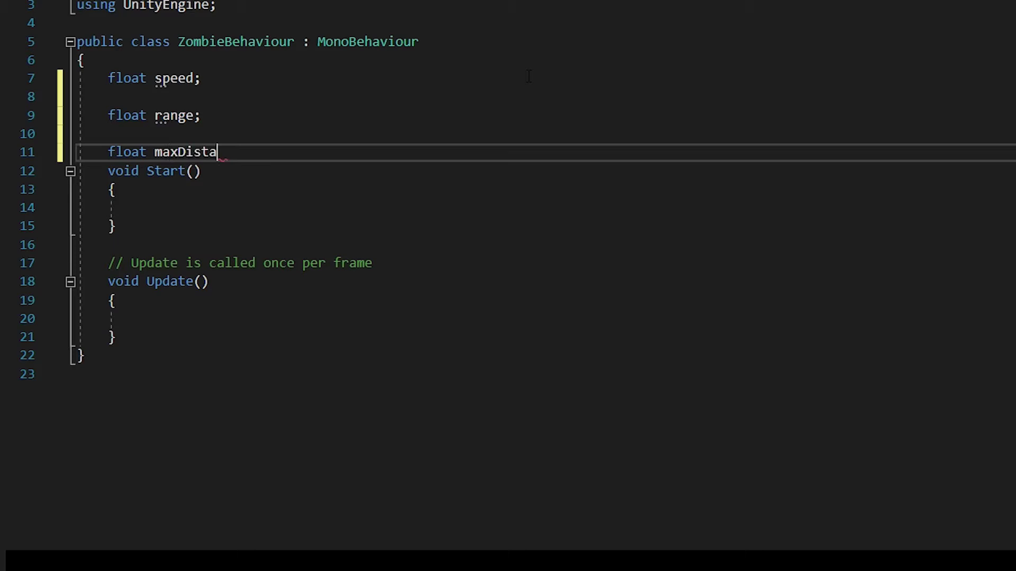
type("nce;")
key("Return")
left_click(529, 75)
key("ctrl+Left")
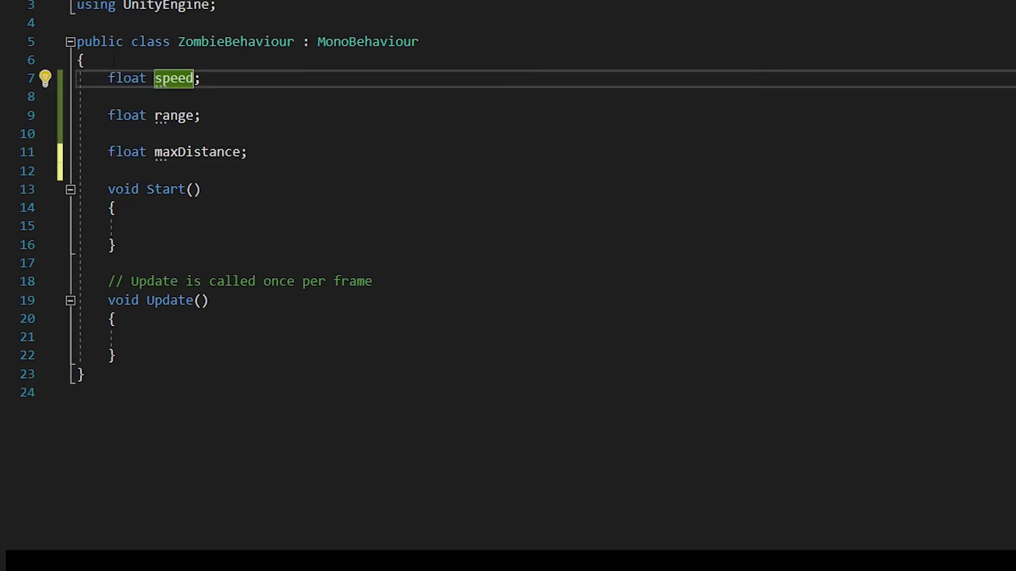
key("ctrl+Left")
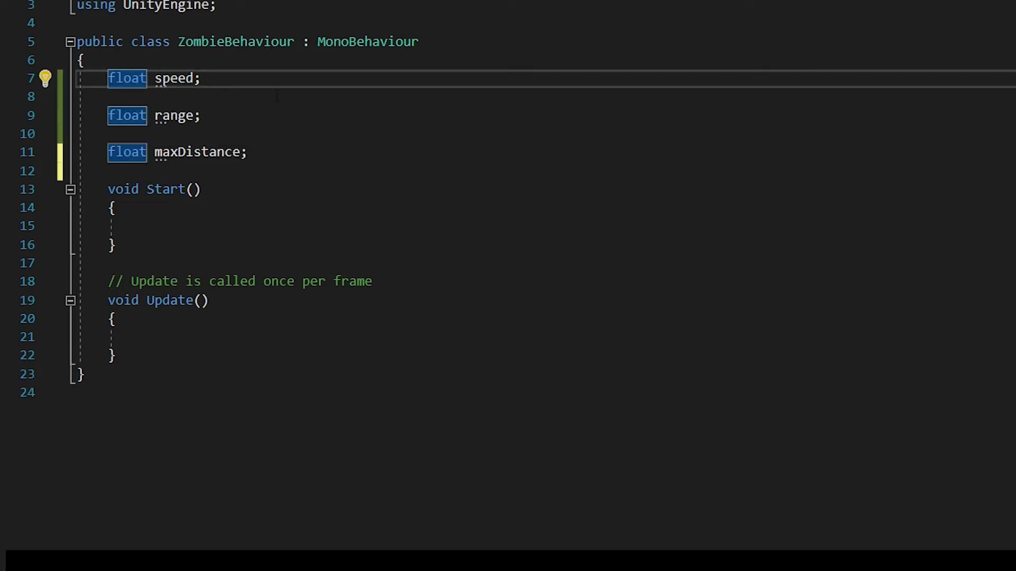
Put [SerializeField] above speed, range and maxDistance, then save the script.
key("ctrl+Return")
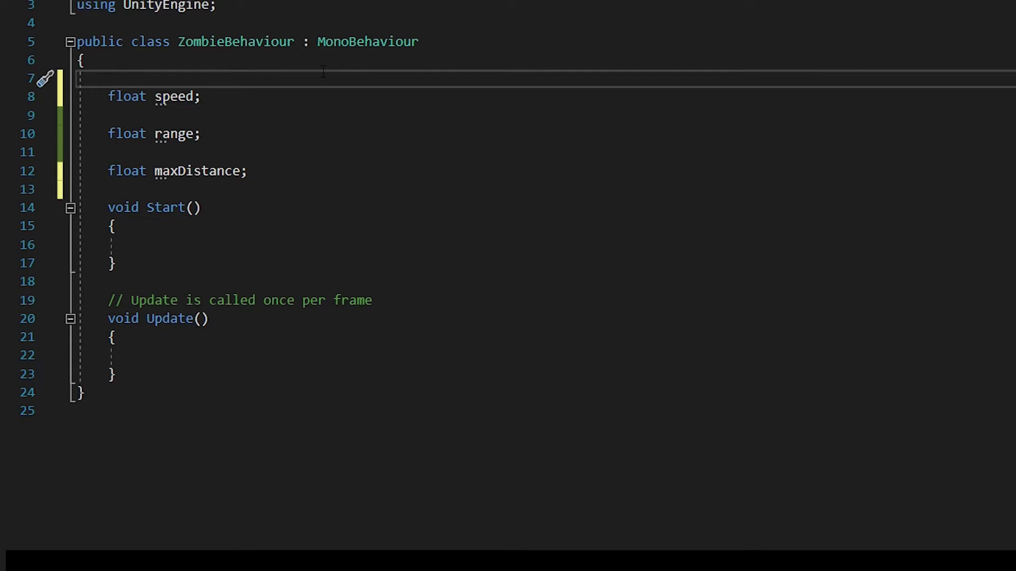
type("[SerializeField]")
key("Down")
key("End")
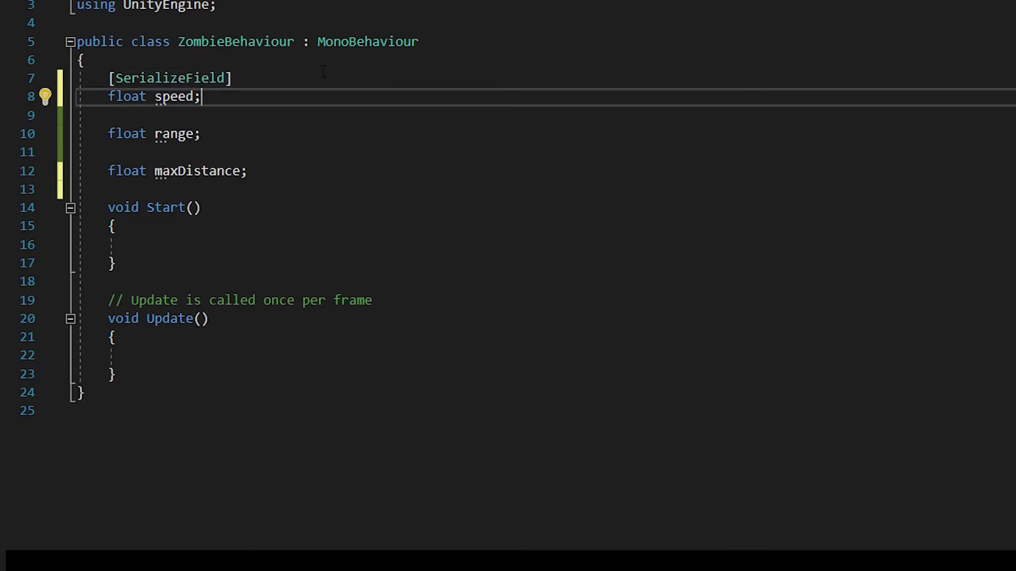
key("Down")
type("[SerializeField]")
key("Down")
key("Down")
type("[SerializeField]")
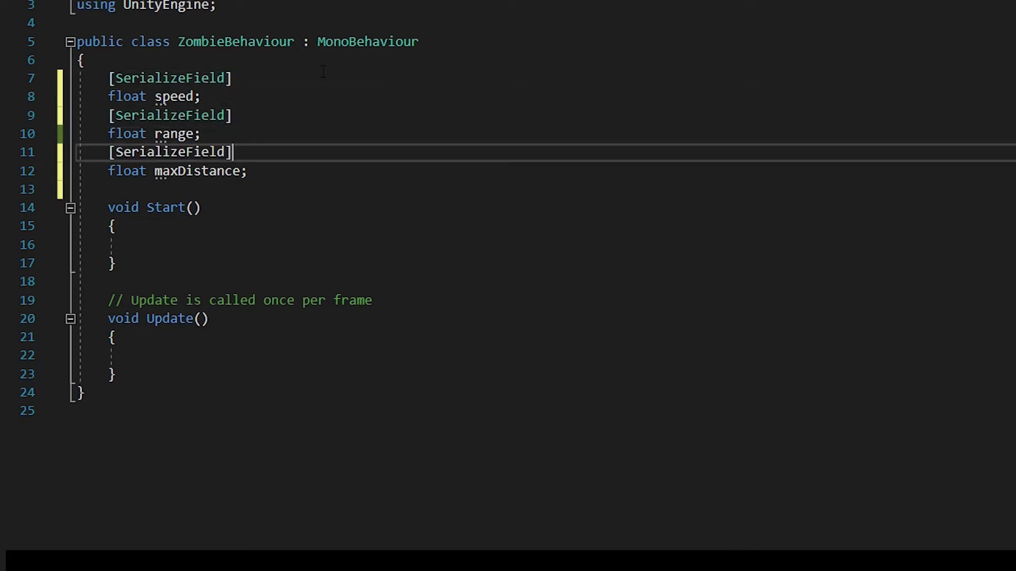
key("ctrl+s")
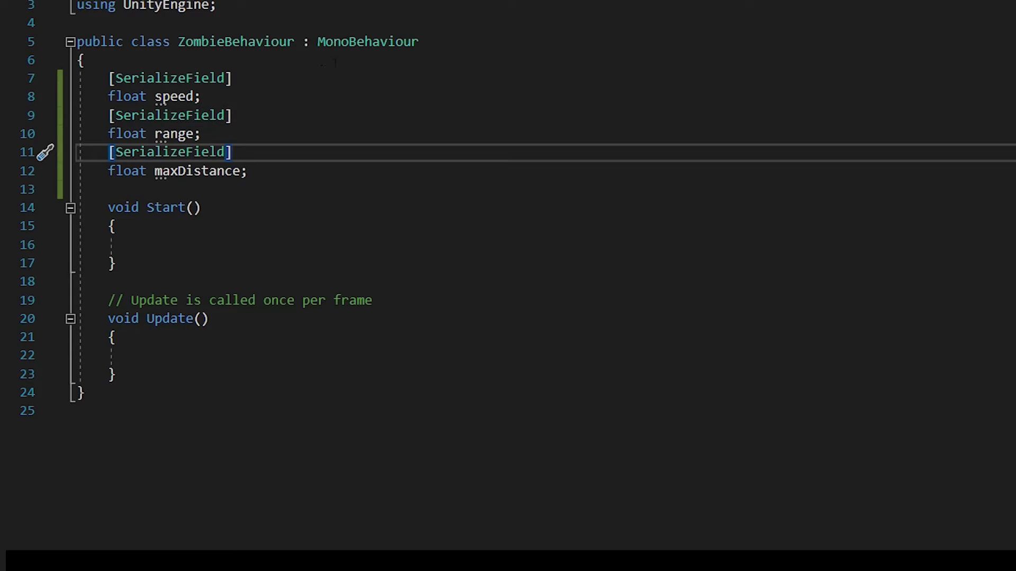
Declare a 'Vector2 wayPoint;' field below the three float fields.
key("Down")
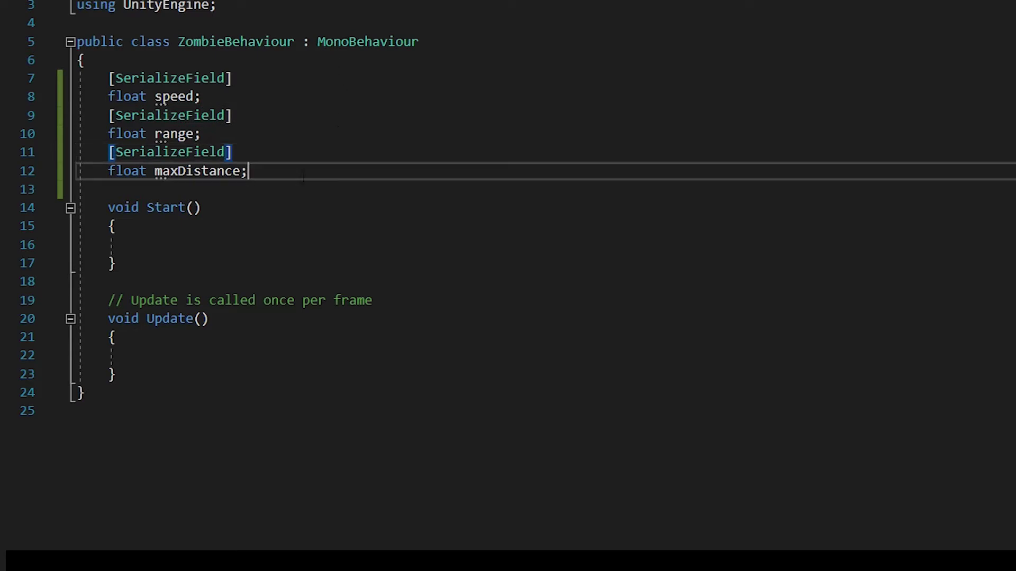
key("End")
key("Return")
key("Return")
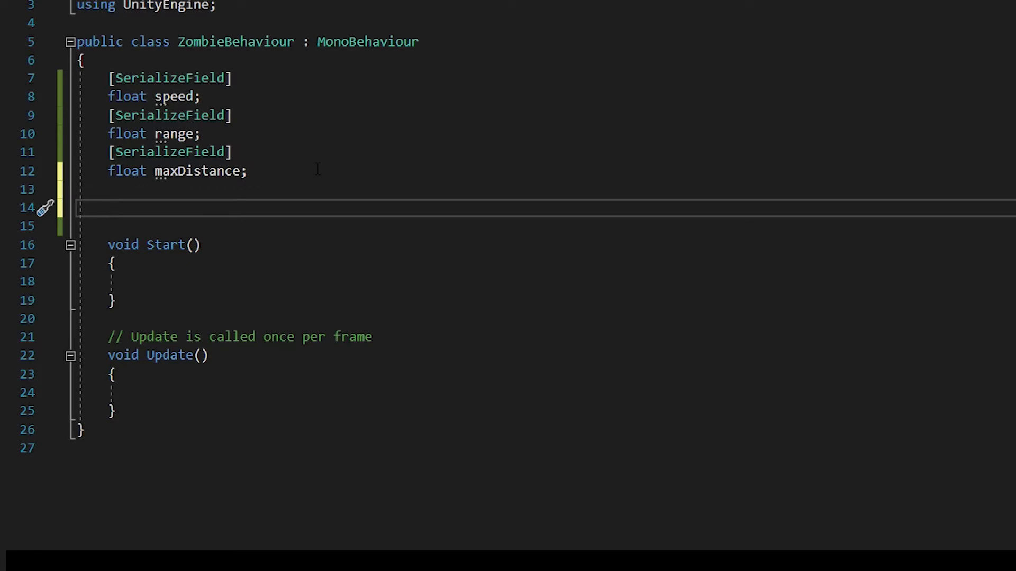
type("Vec")
key("Tab")
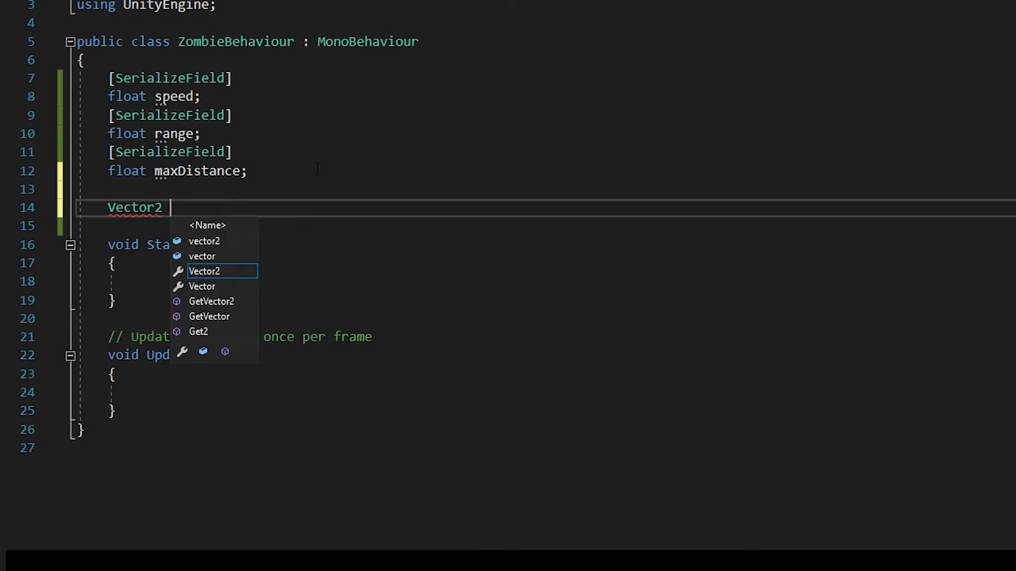
type("wayPoint;")
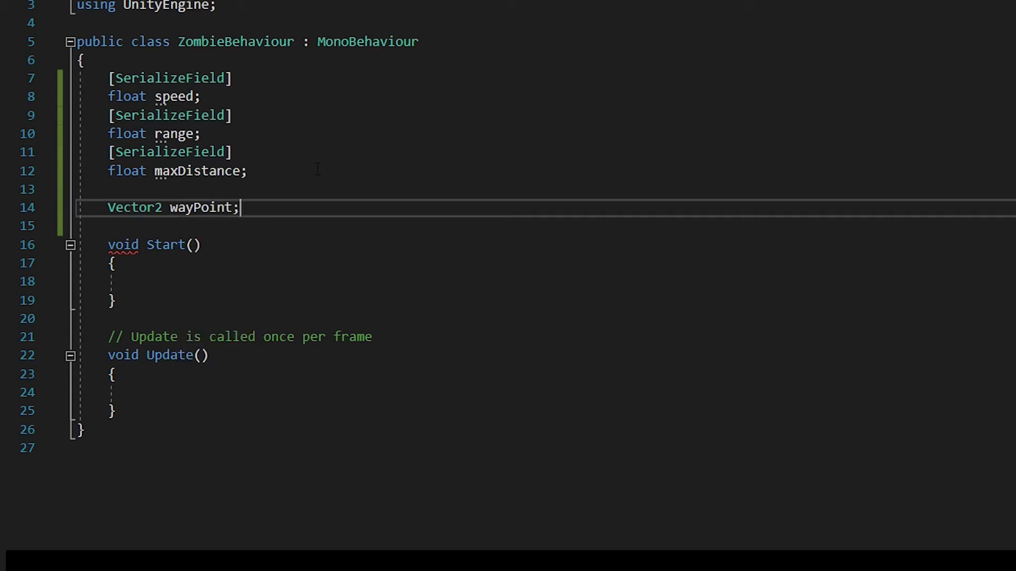
key("Down")
key("Down")
key("Down")
key("Down")
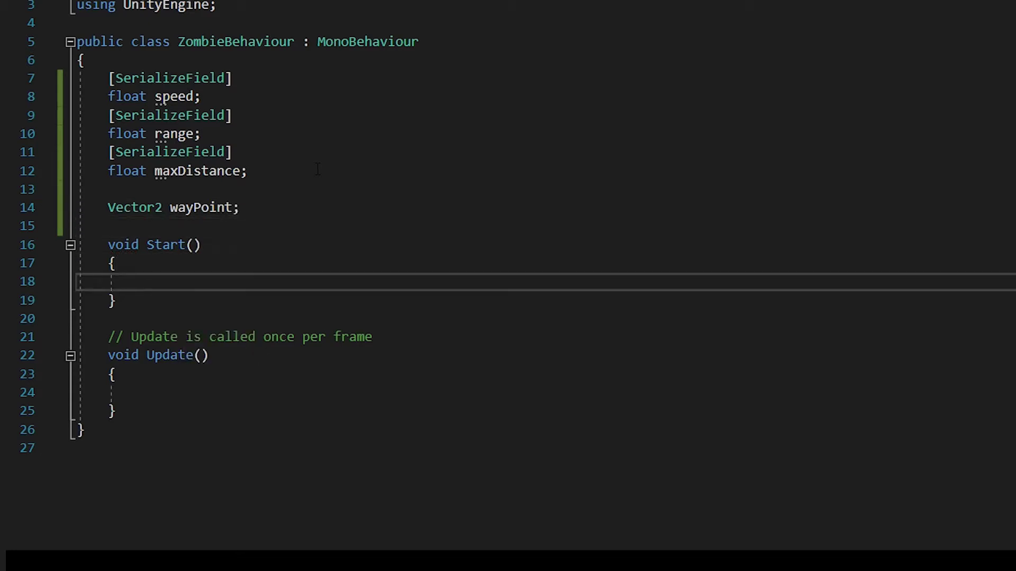
key("Down")
key("Down")
key("Down")
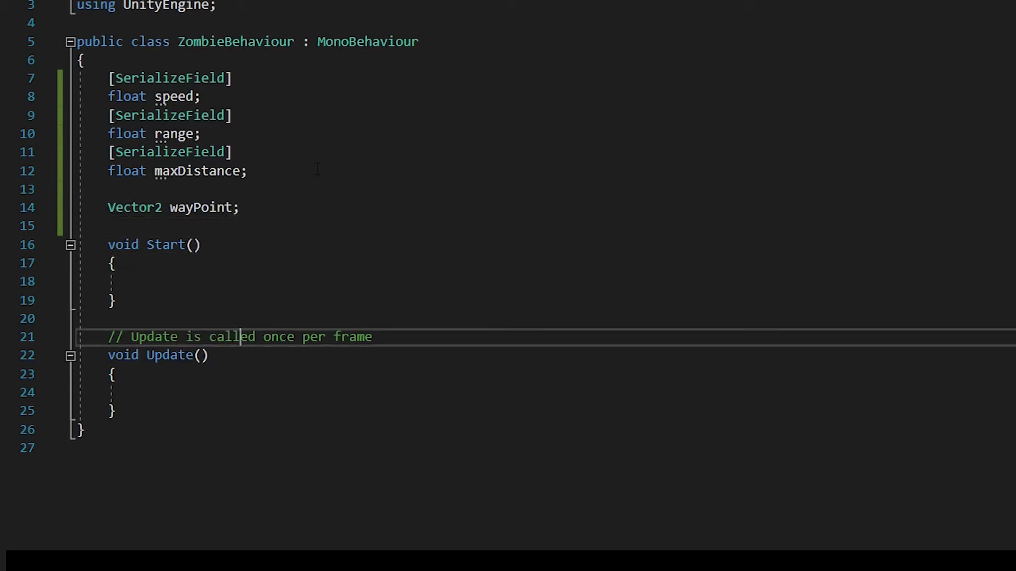
Delete the comment above Update and make room for a new method after Update.
key("End")
key("shift+Home")
key("Delete")
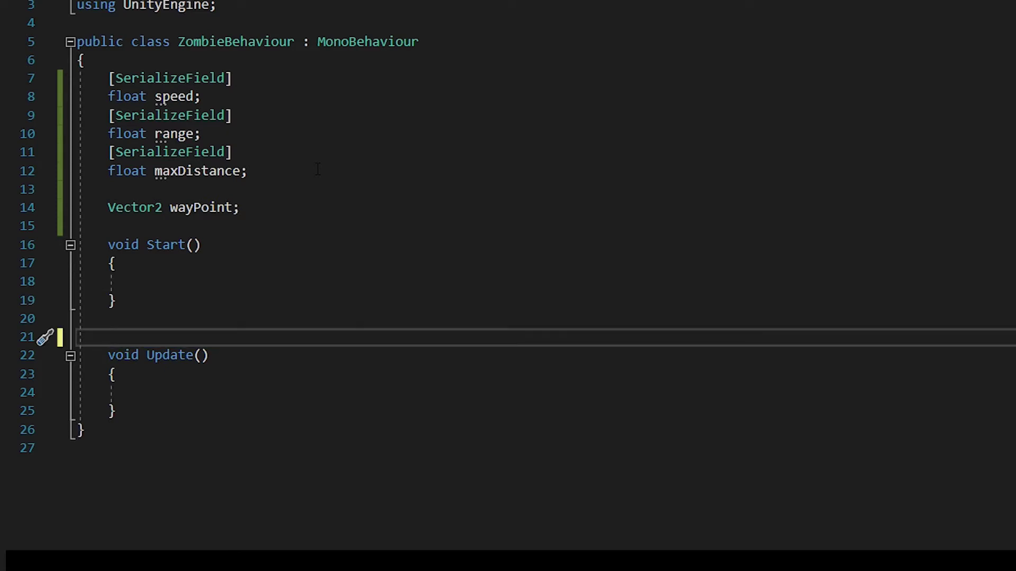
key("Delete")
key("Down")
key("Down")
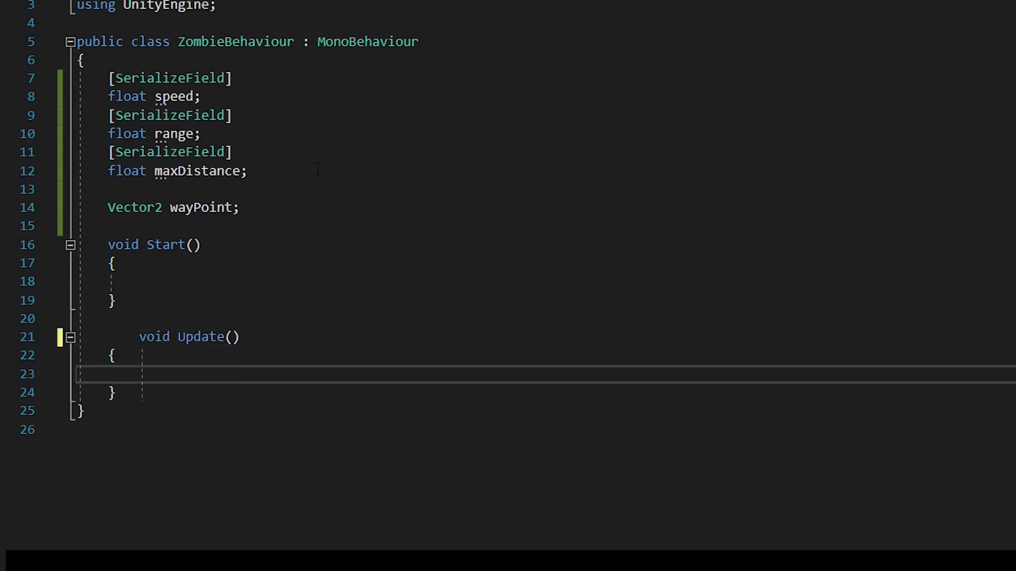
key("Down")
key("End")
key("Return")
key("Return")
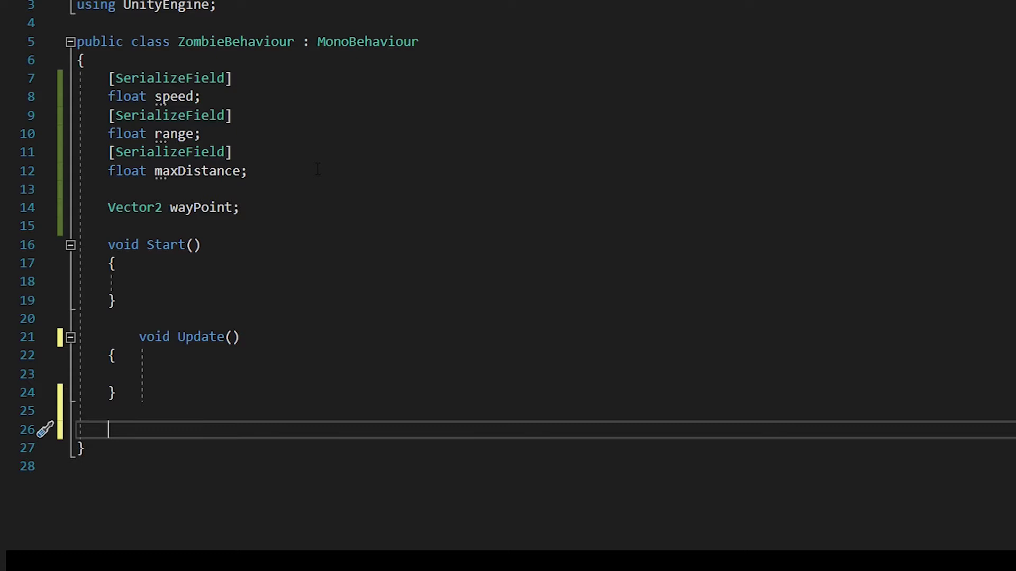
type("void S")
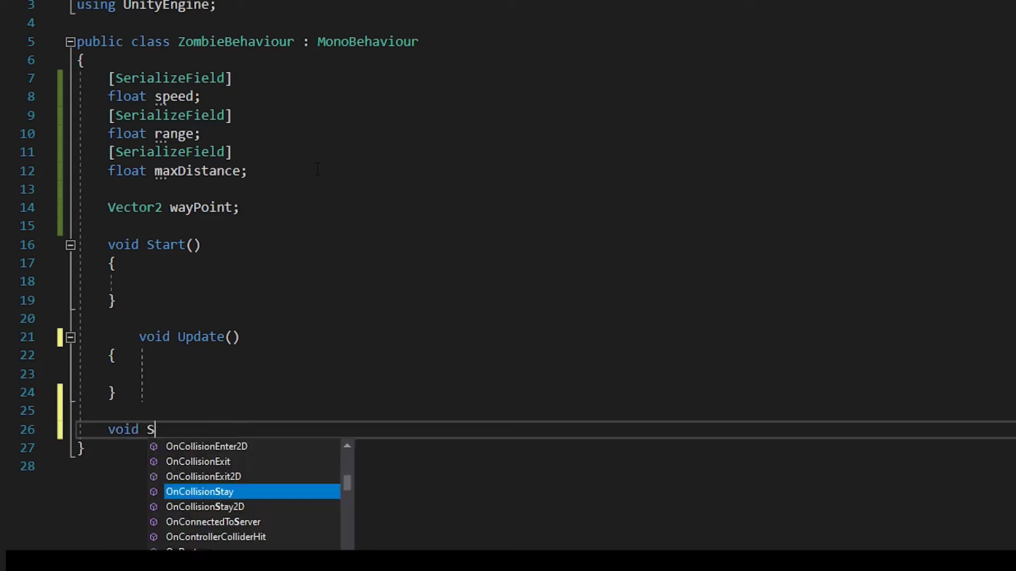
type("etNew")
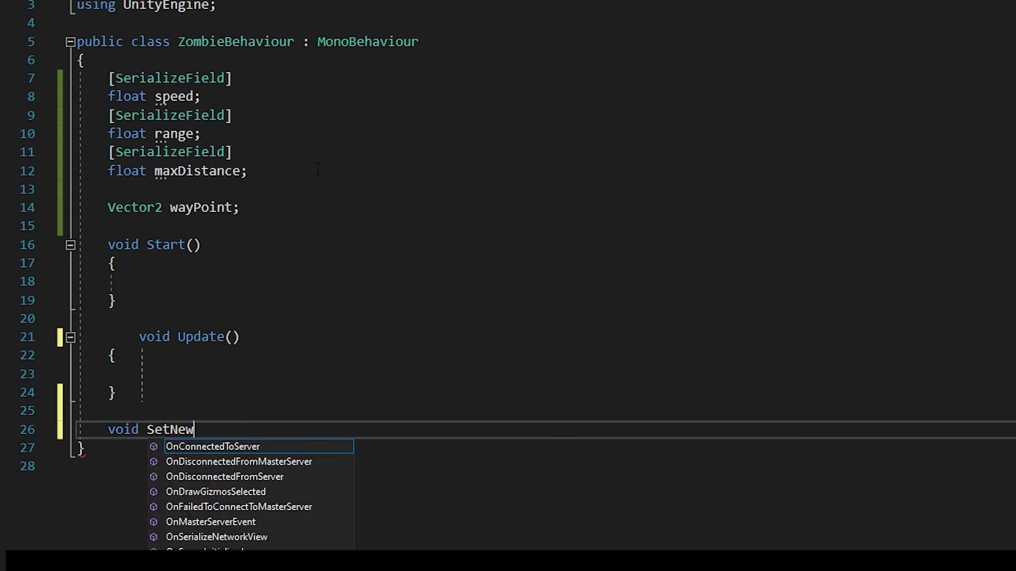
type("Dista")
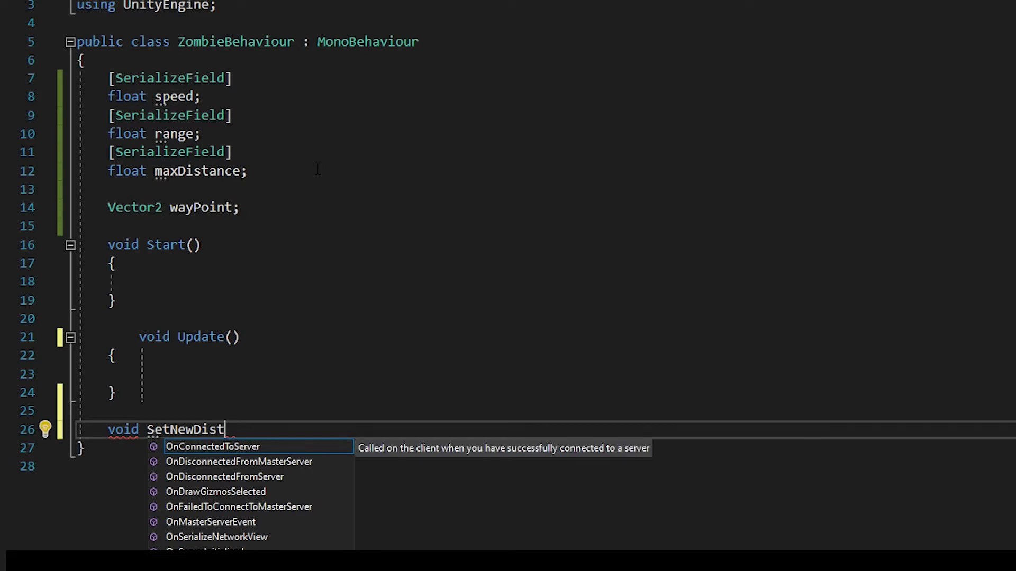
Write SetNewDestination() assigning wayPoint = new Vector2(Random.Range(-maxDistance, maxDistance)...).
key("BackSpace")
key("BackSpace")
key("BackSpace")
type("es")
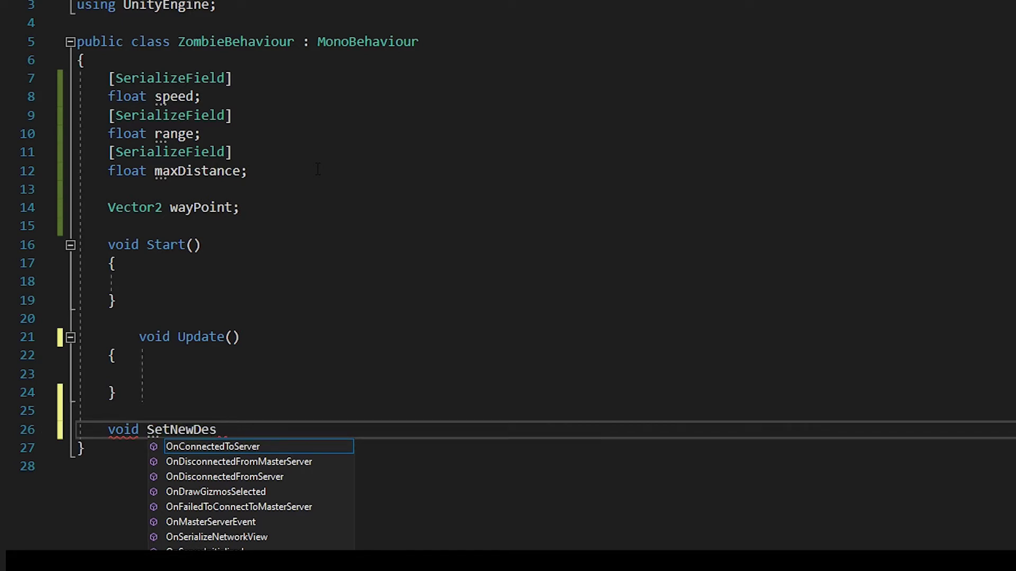
type("tination")
type("()")
key("Return")
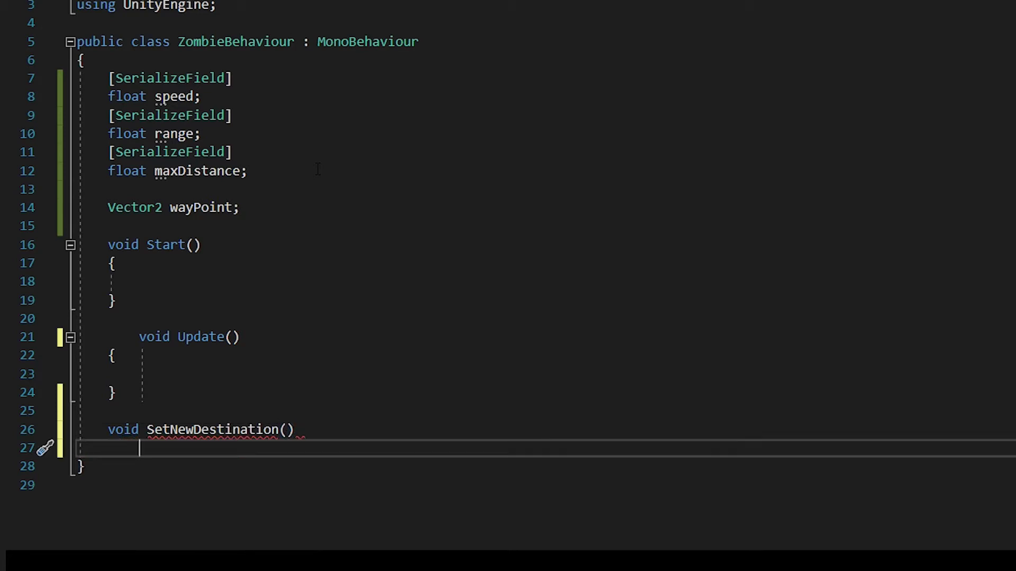
type("{")
key("Return")
type("way")
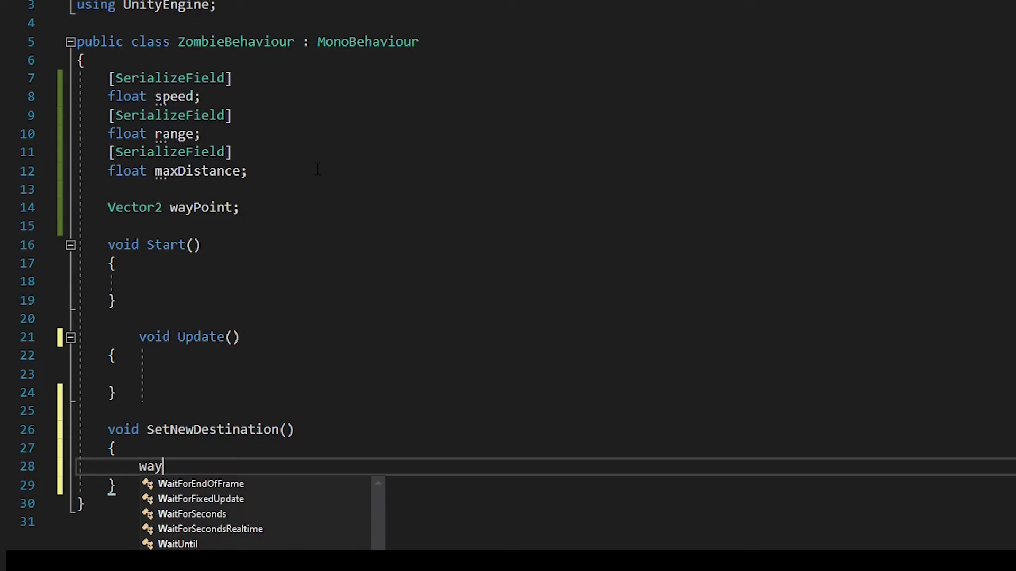
key("Tab")
type("= ")
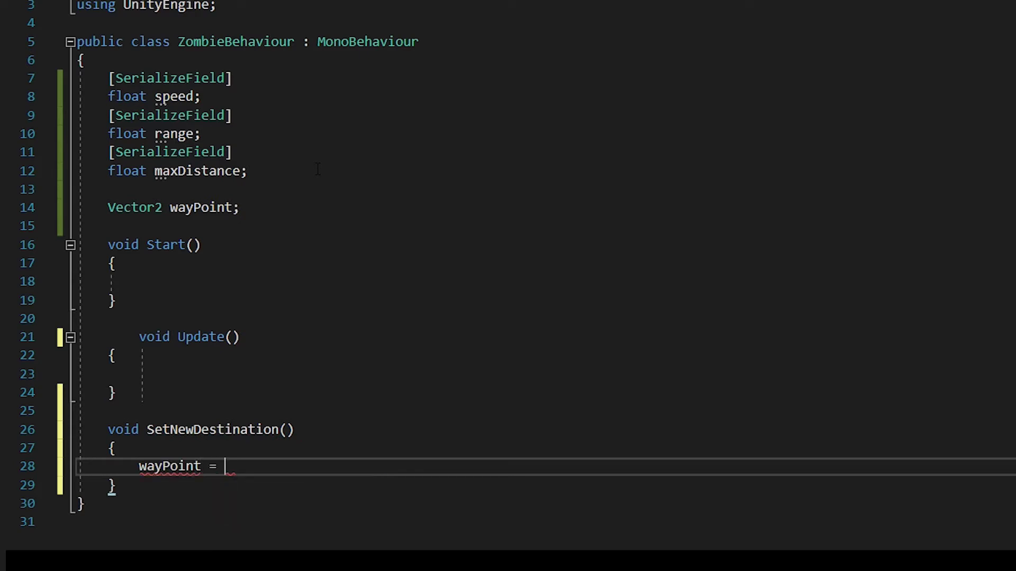
type("new Ve")
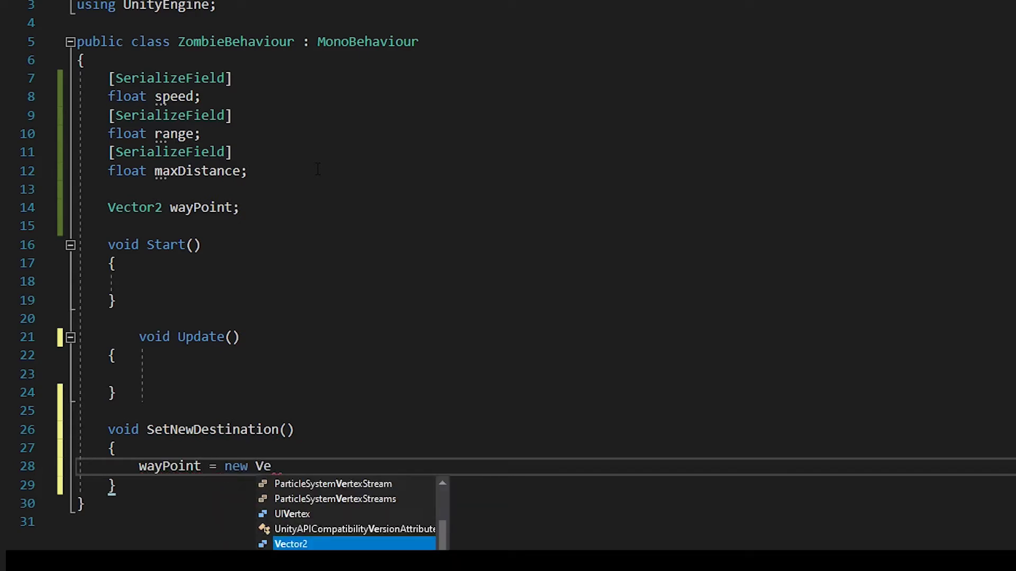
type("c")
key("Tab")
type("(")
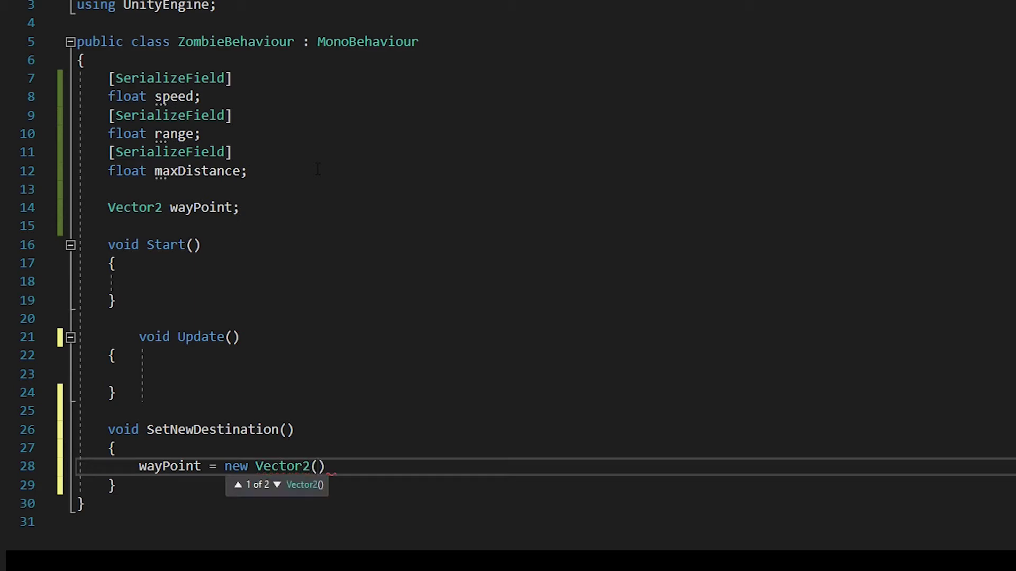
type("R")
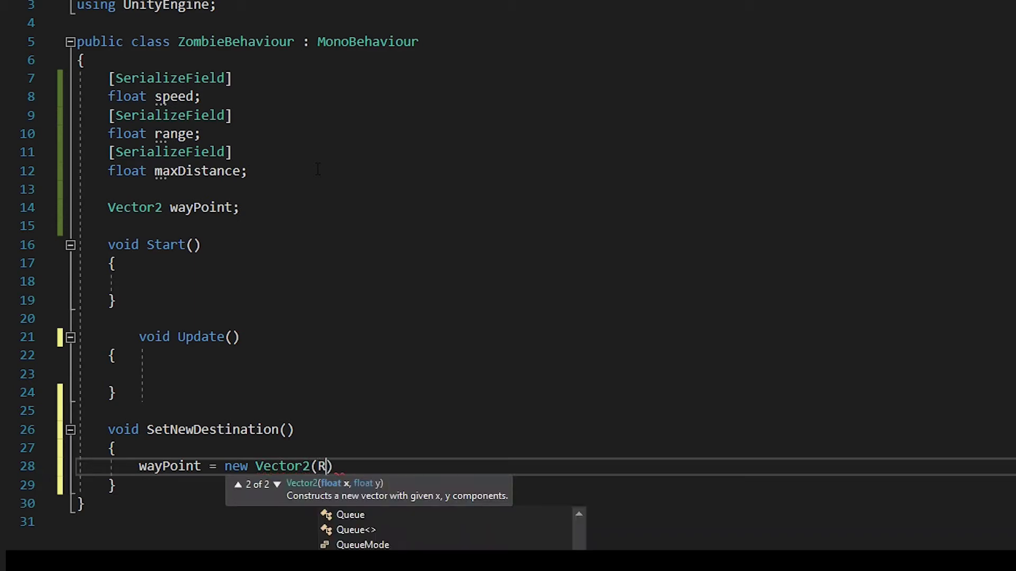
type("and")
key("Tab")
type(".")
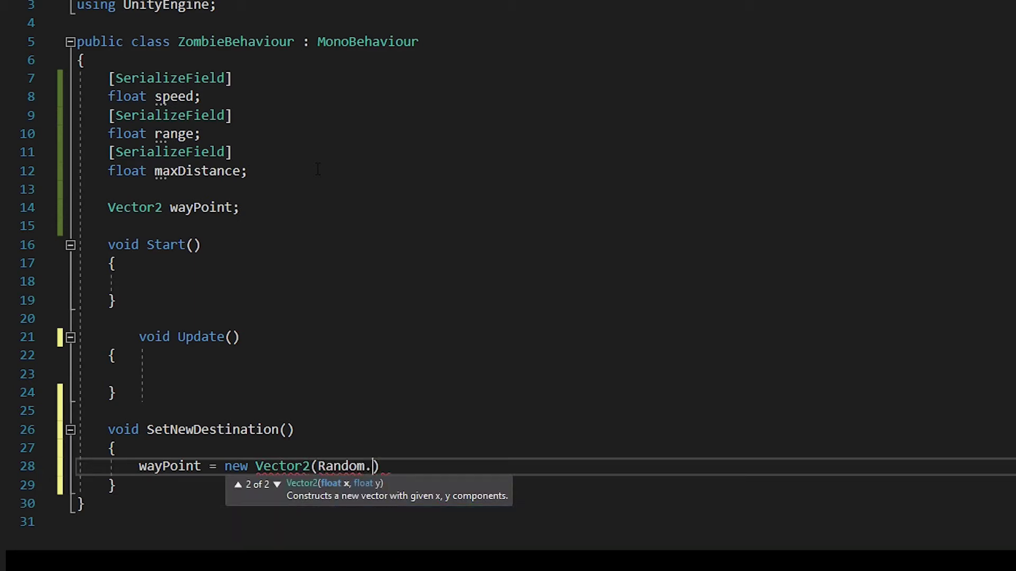
type("Ra")
key("Tab")
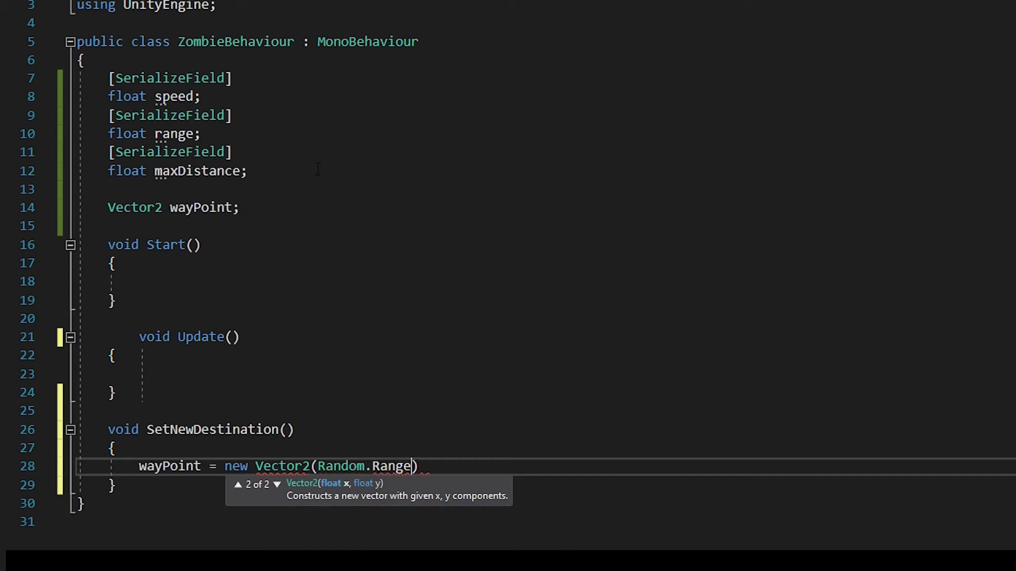
type("(-ma")
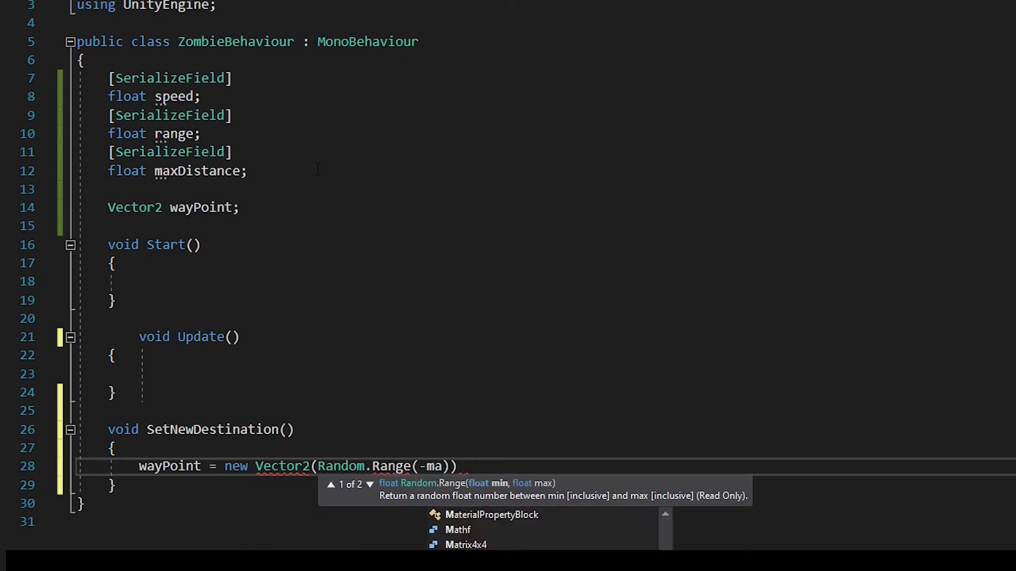
type("x")
key("Tab")
type(", ")
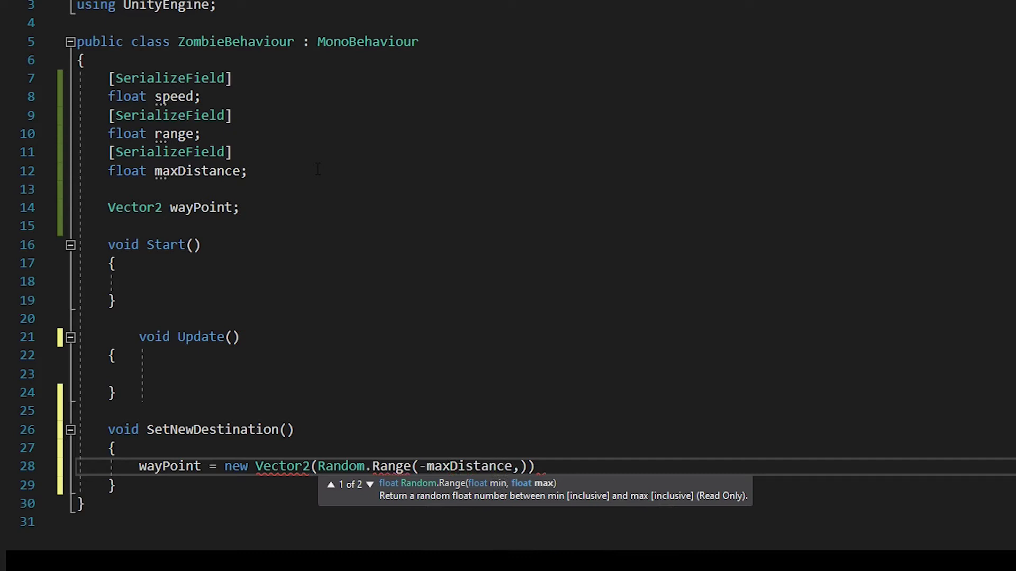
type("max")
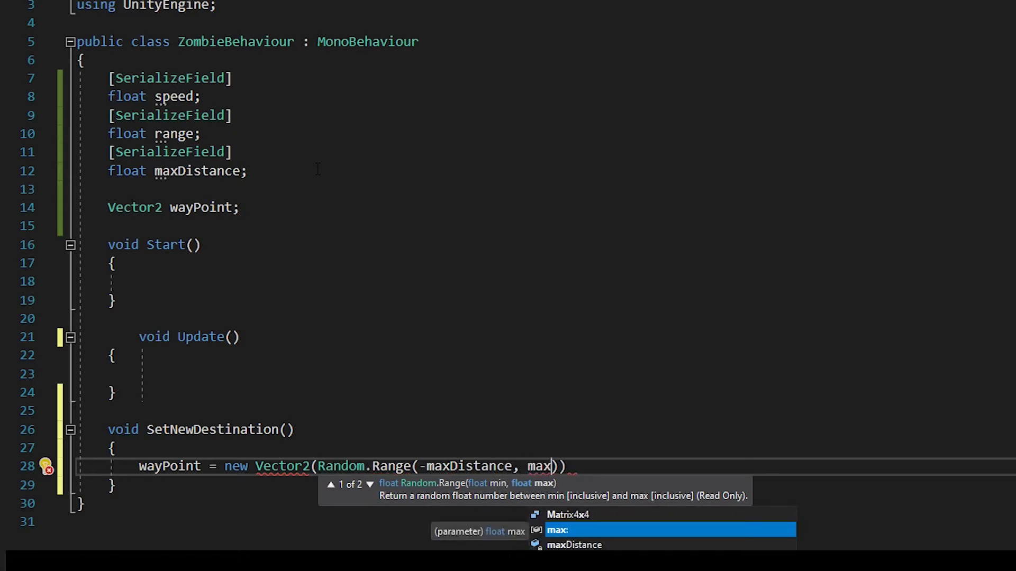
key("Down")
key("Tab")
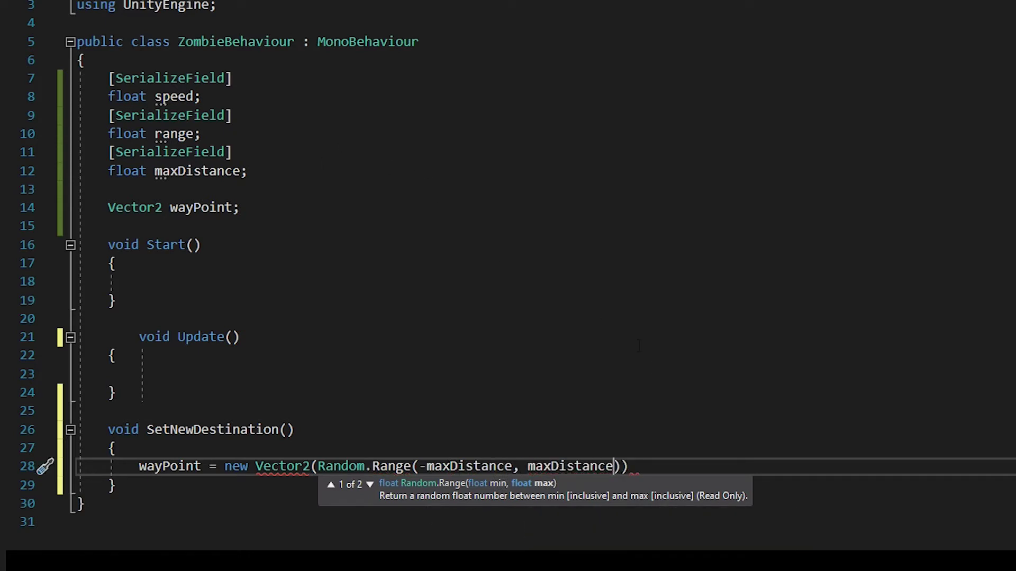
Copy the Random.Range expression in as the y value, then save.
key("Escape")
key("Right")
key("ctrl+shift+Left")
key("ctrl+shift+Left")
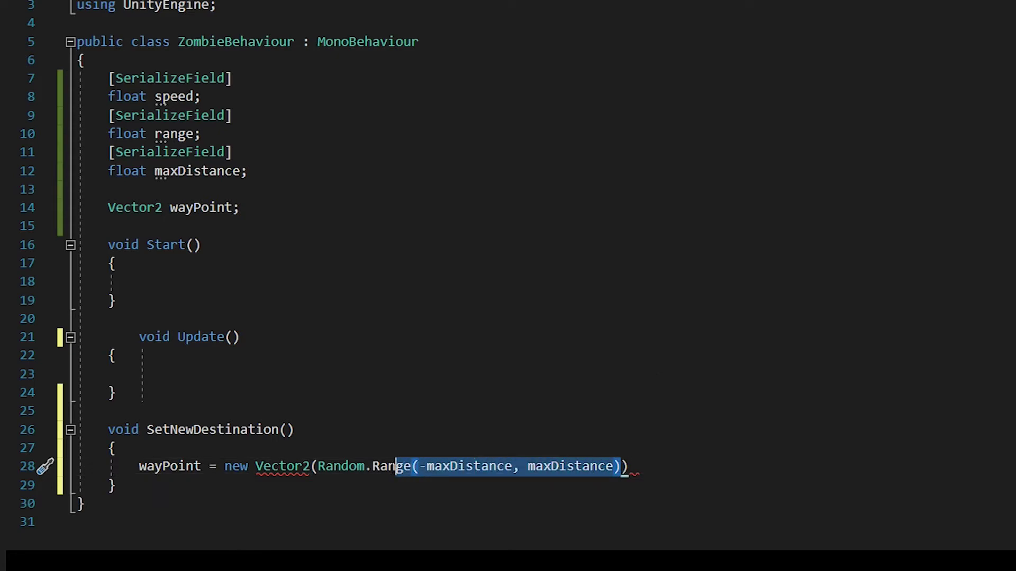
key("ctrl+shift+Left")
key("ctrl+shift+Left")
key("ctrl+shift+Left")
key("ctrl+shift+Left")
key("ctrl+c")
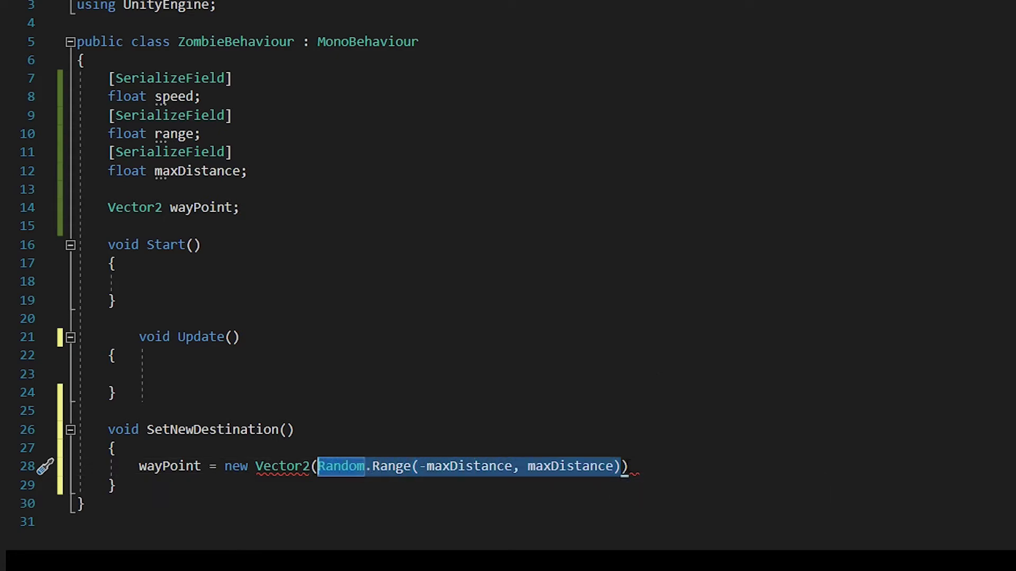
key("Right")
type(",")
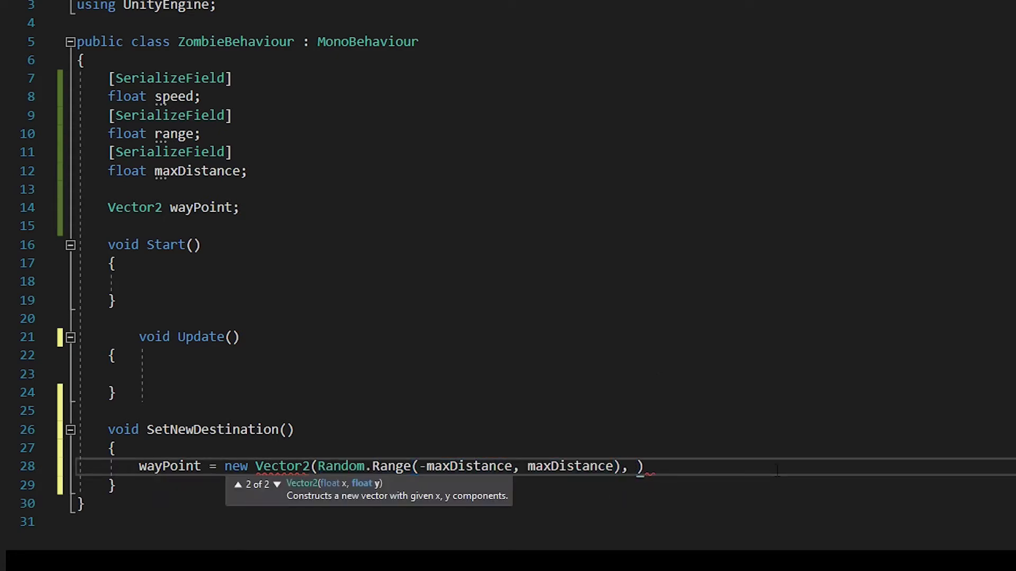
key("ctrl+v")
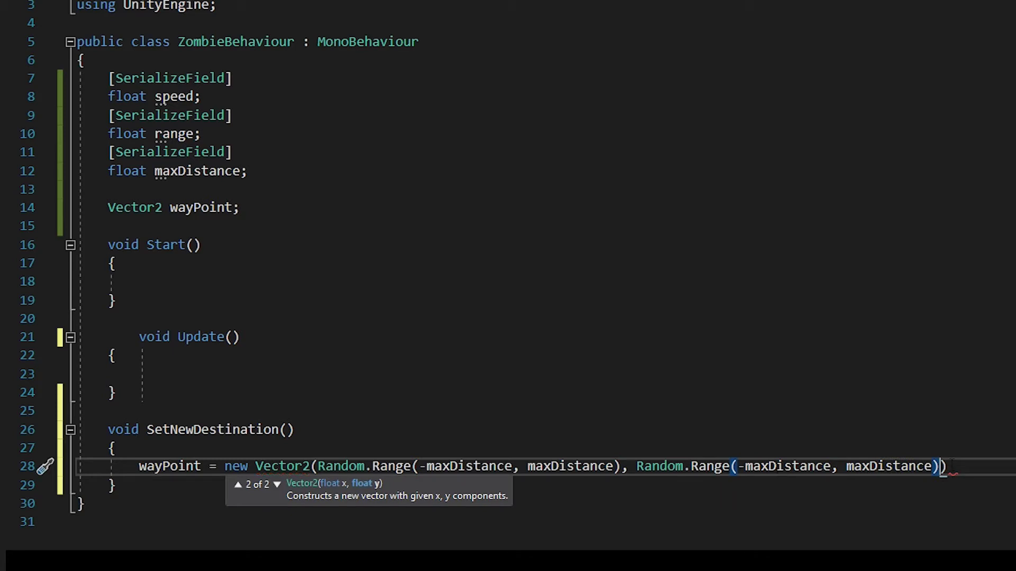
key("Right")
type(";")
key("ctrl+s")
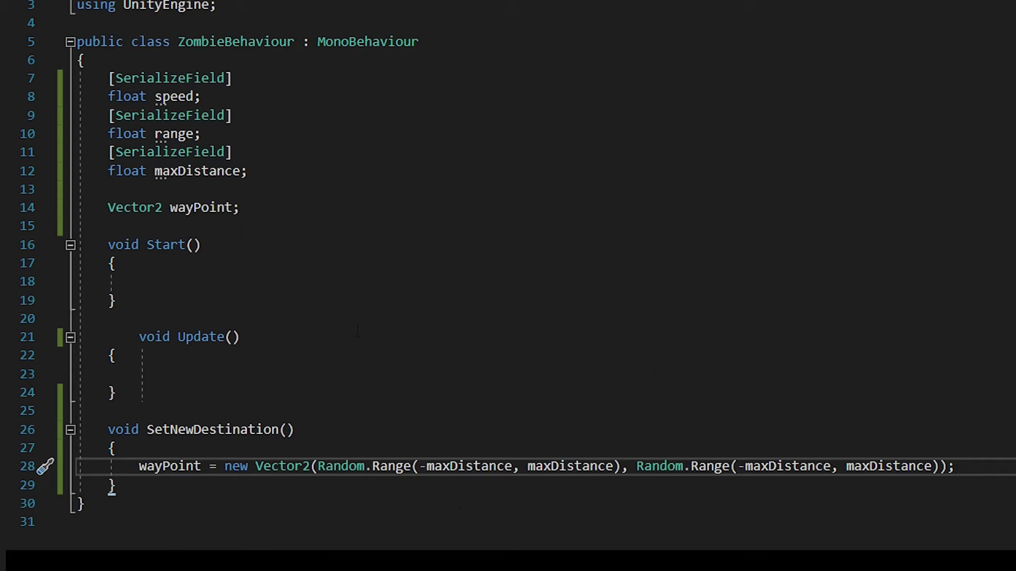
Remove the extra indentation before Update, call SetNewDestination() in Start, and save.
left_click_drag(140, 337, 108, 337)
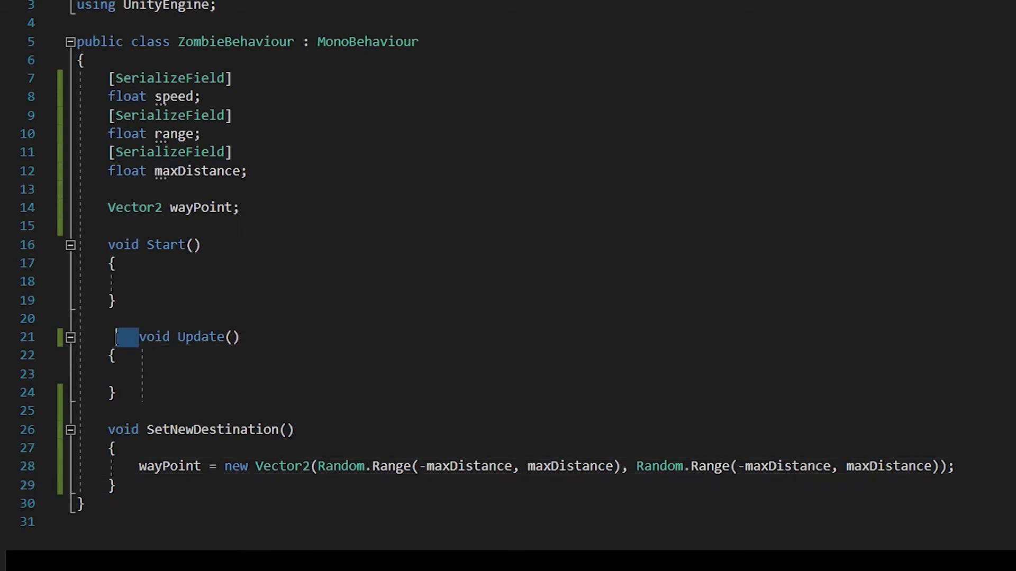
key("Delete")
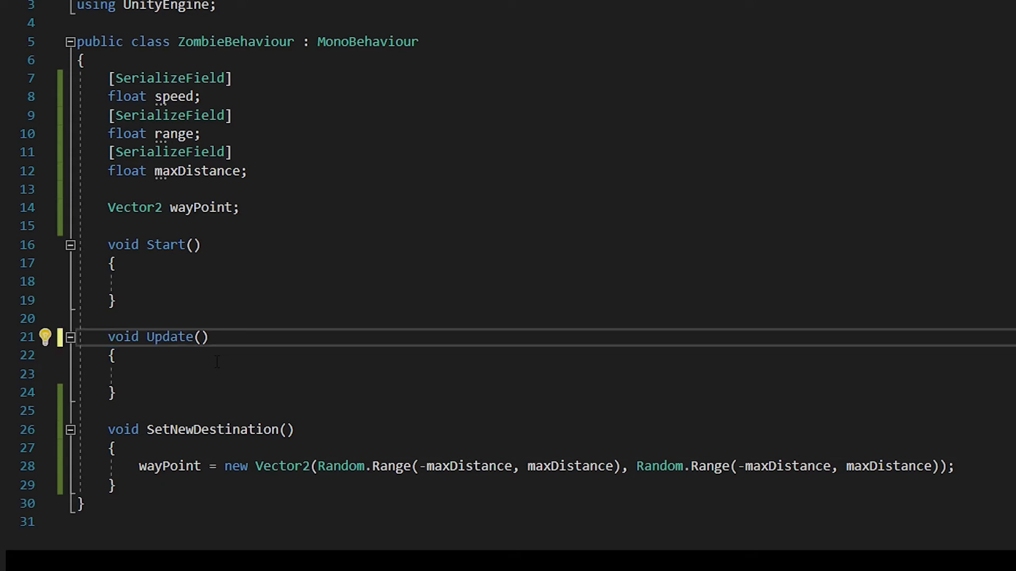
left_click(169, 282)
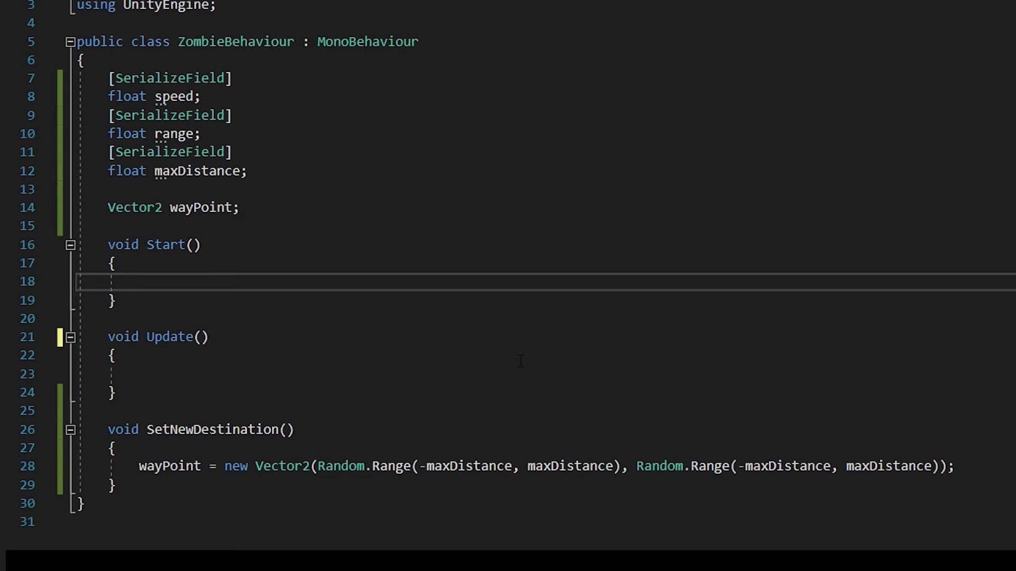
type("Set")
key("Tab")
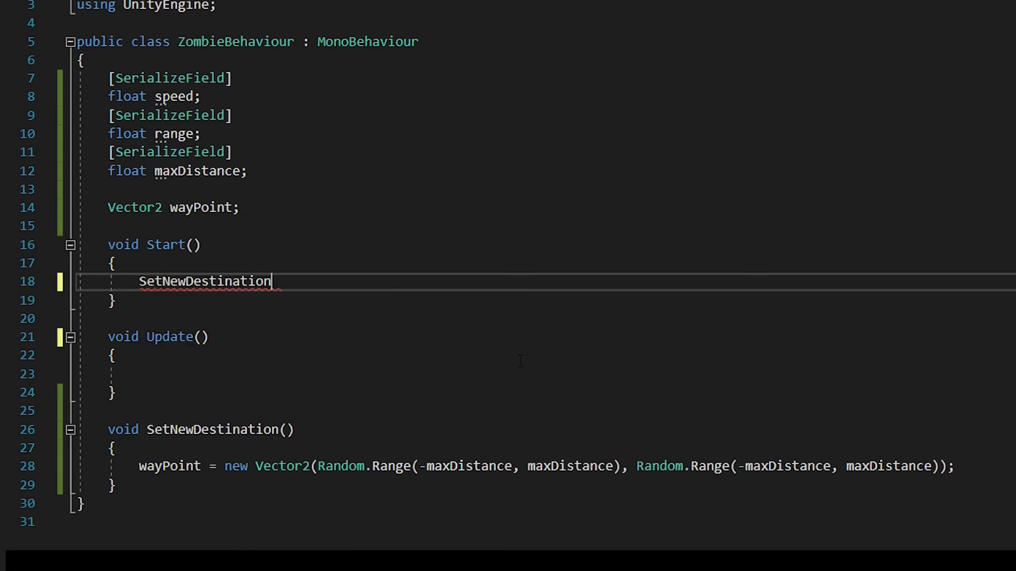
type("();")
key("ctrl+s")
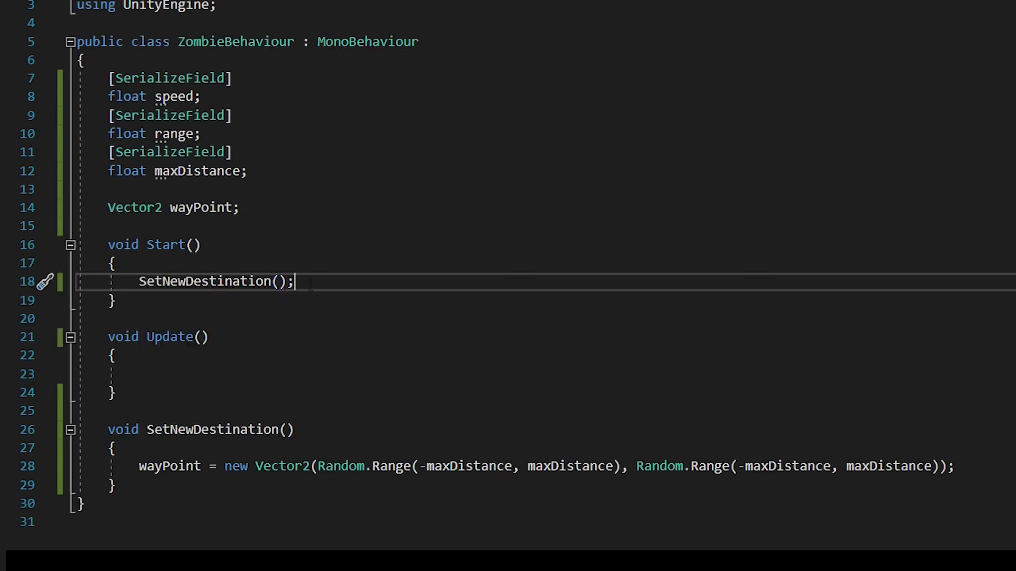
left_click(180, 371)
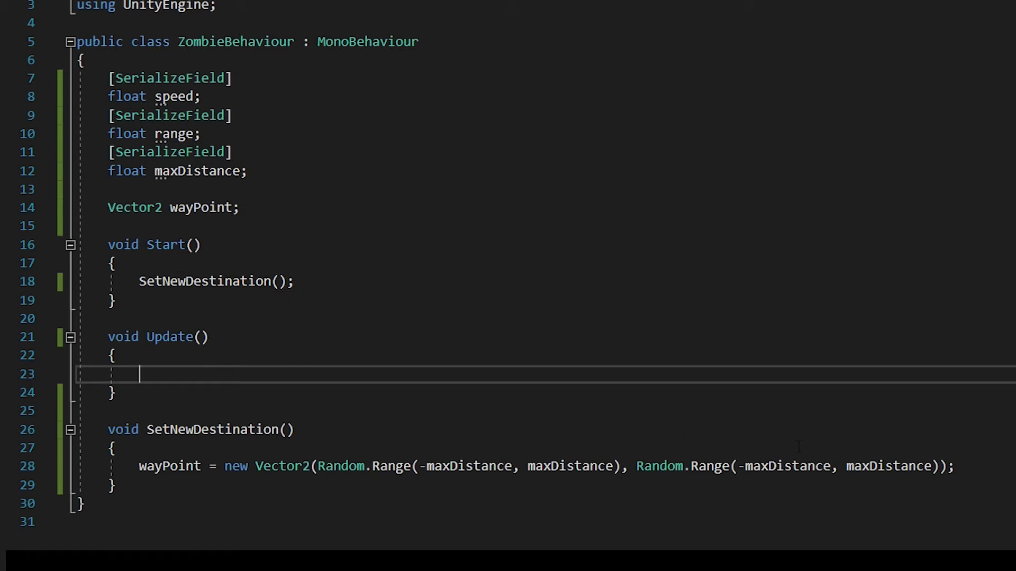
type("tra")
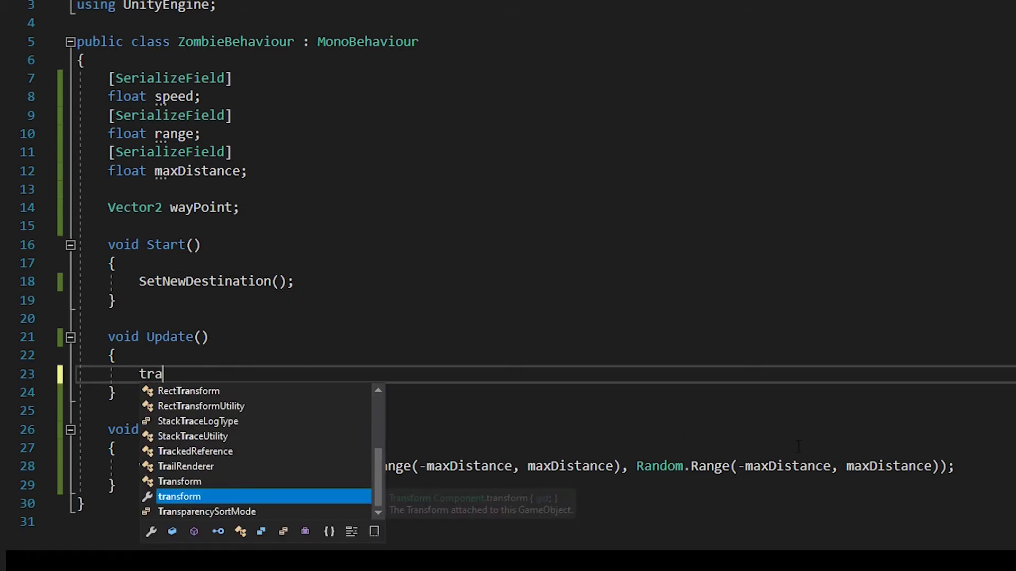
In Update, write transform.position = Vector2.MoveTowards(transform.position, wayPoint, speed * Time.deltaTime).
key("Tab")
type(".p")
key("Tab")
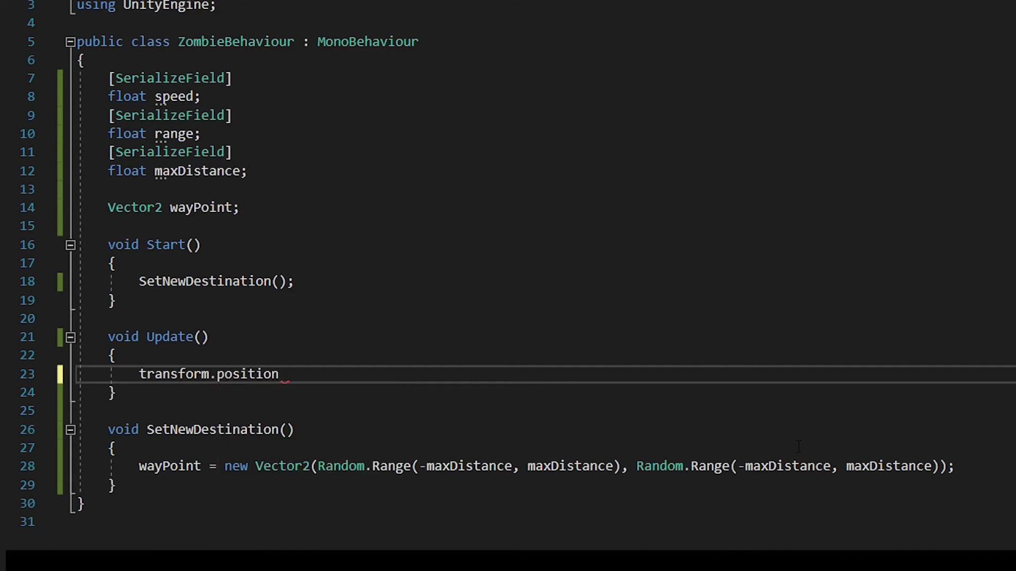
type(" = Vec")
key("Tab")
type(".Move")
key("Tab")
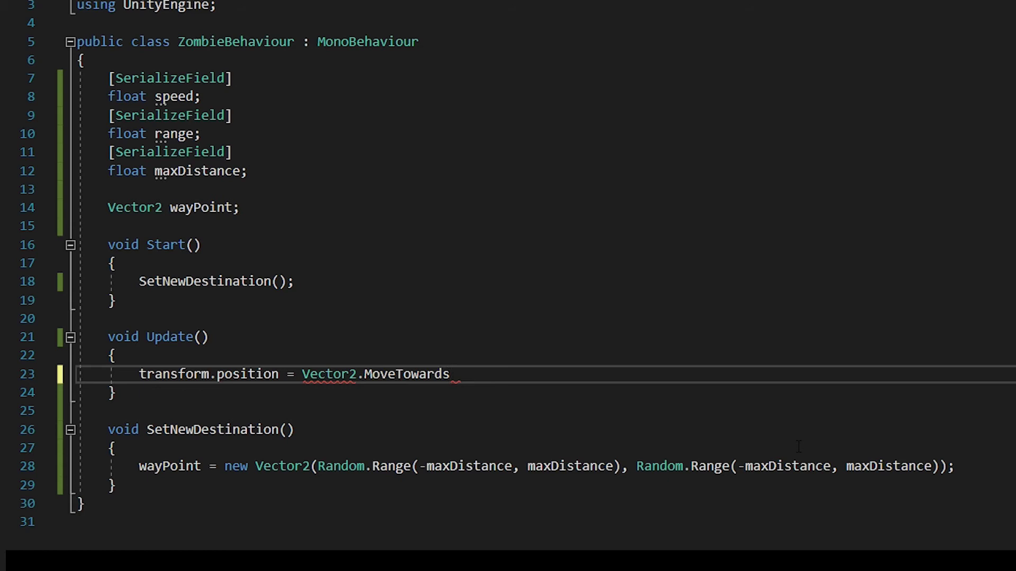
type("(")
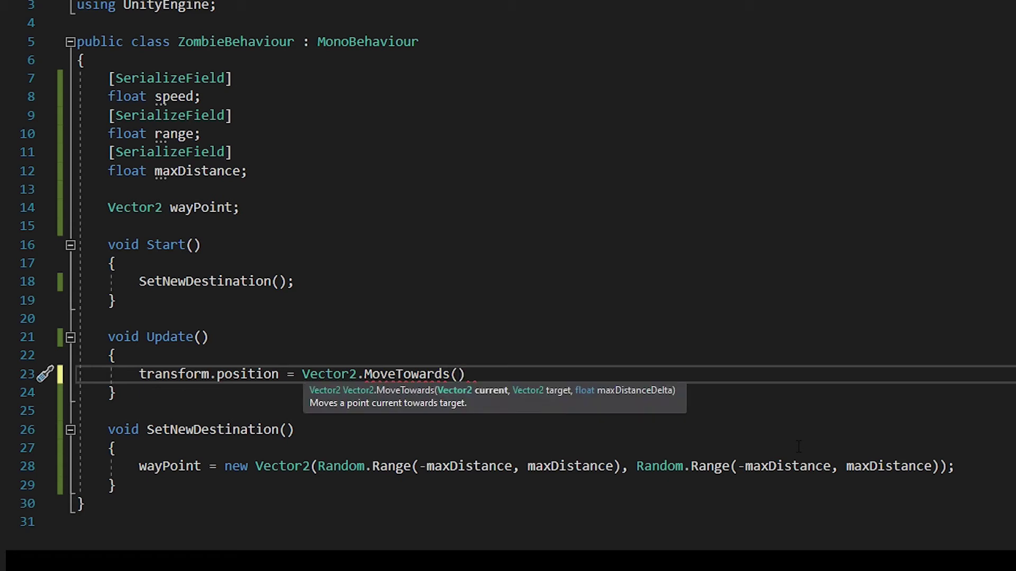
type("tra")
key("Tab")
type(".pos")
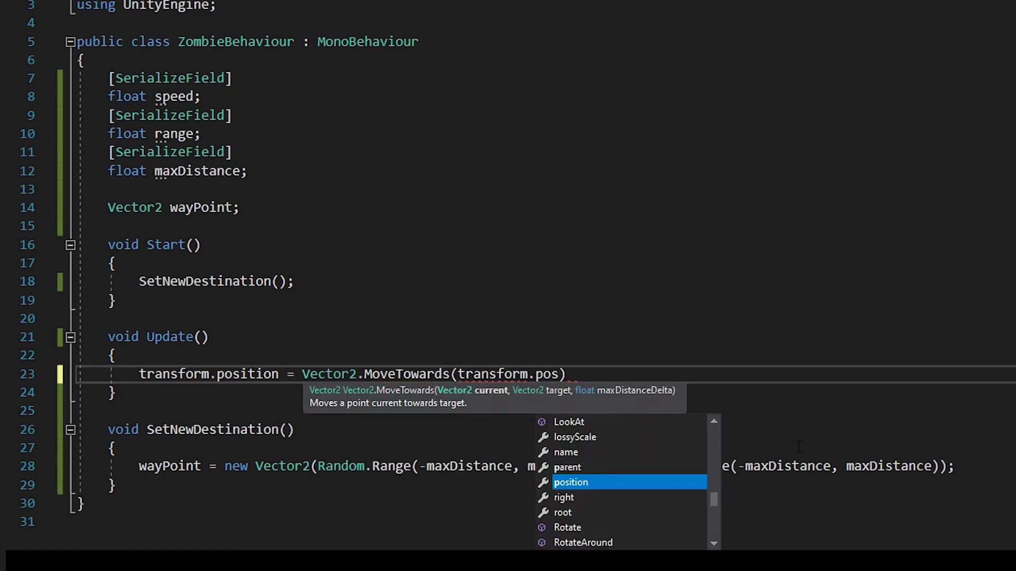
key("Tab")
type(",")
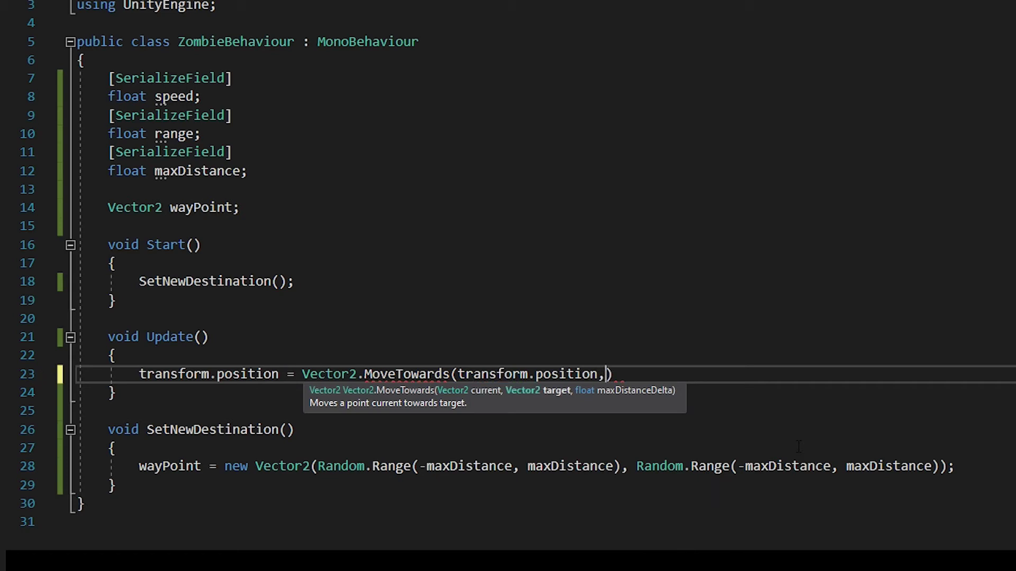
type(" w")
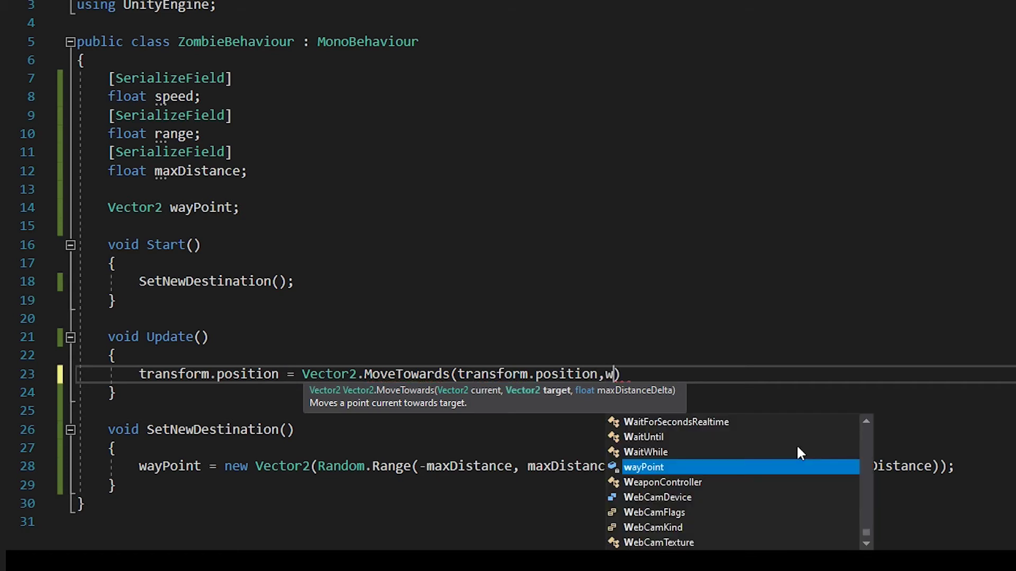
key("BackSpace")
type("wa")
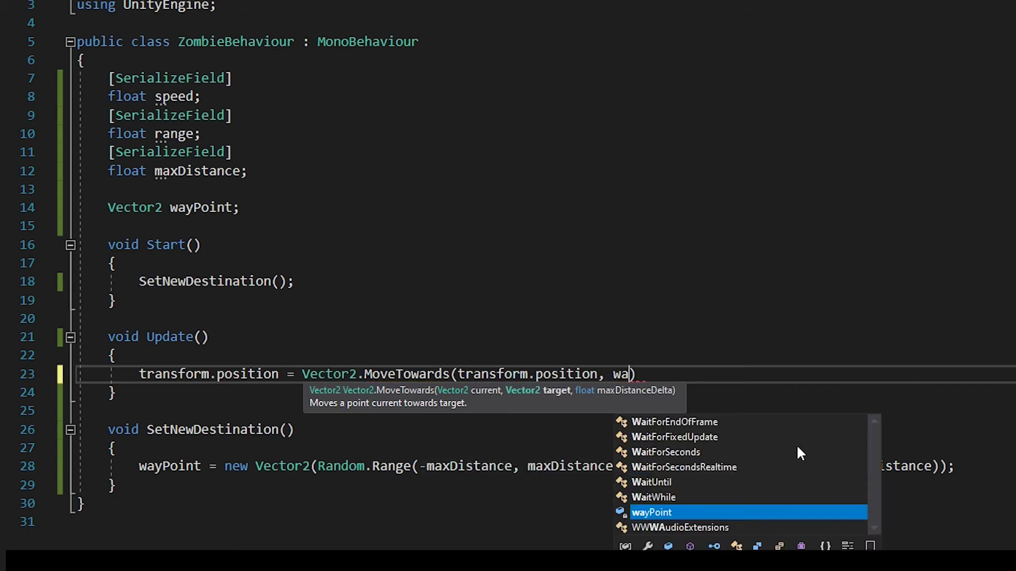
key("Tab")
type(".pos")
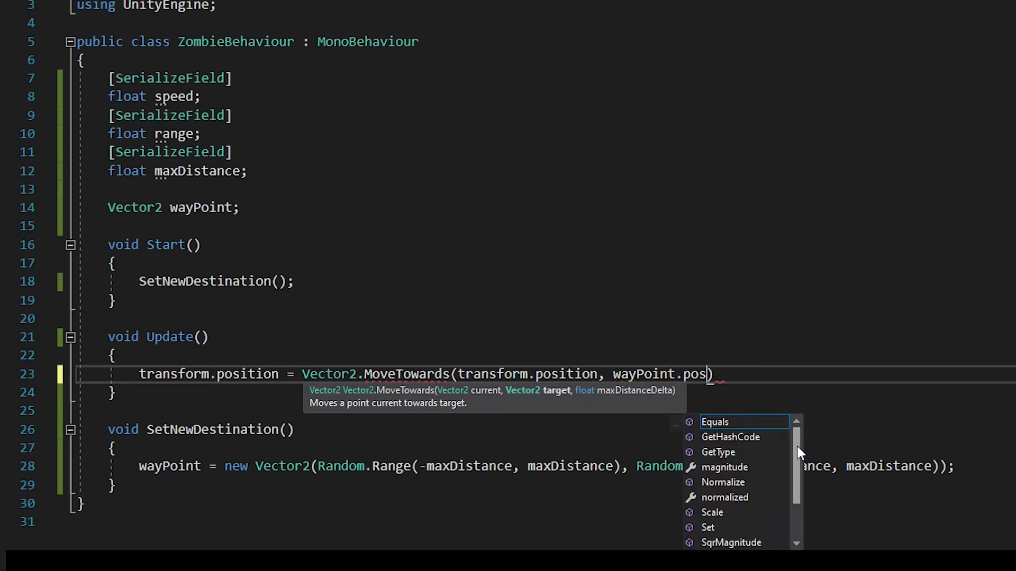
key("BackSpace")
key("BackSpace")
key("BackSpace")
key("BackSpace")
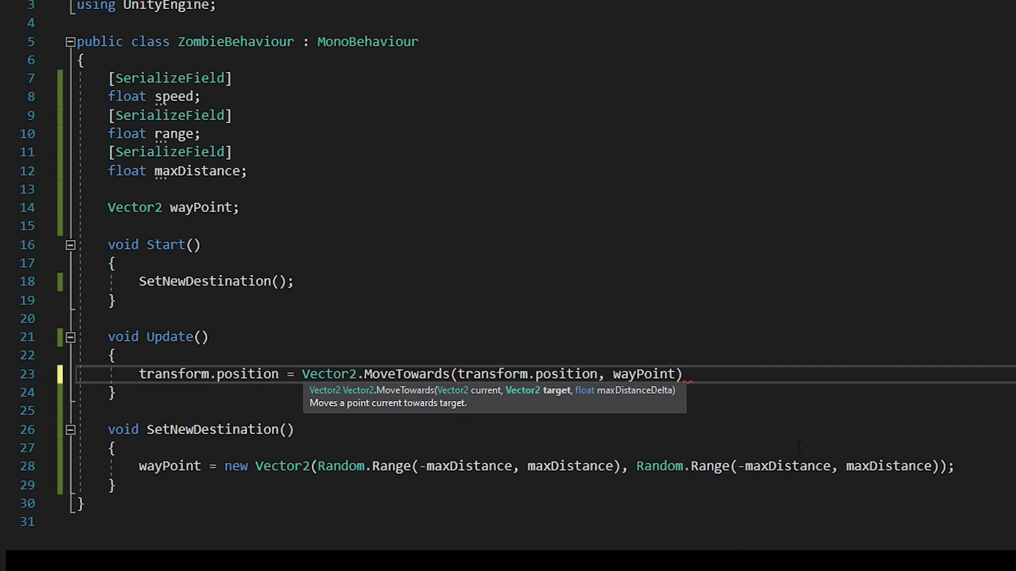
type(",")
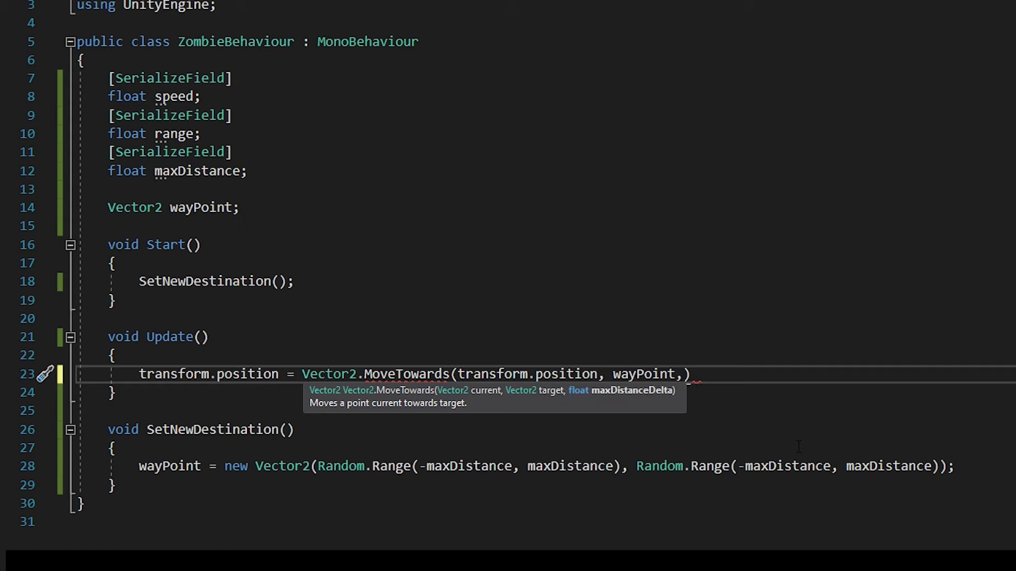
type(" sp")
type("eed ")
type("*")
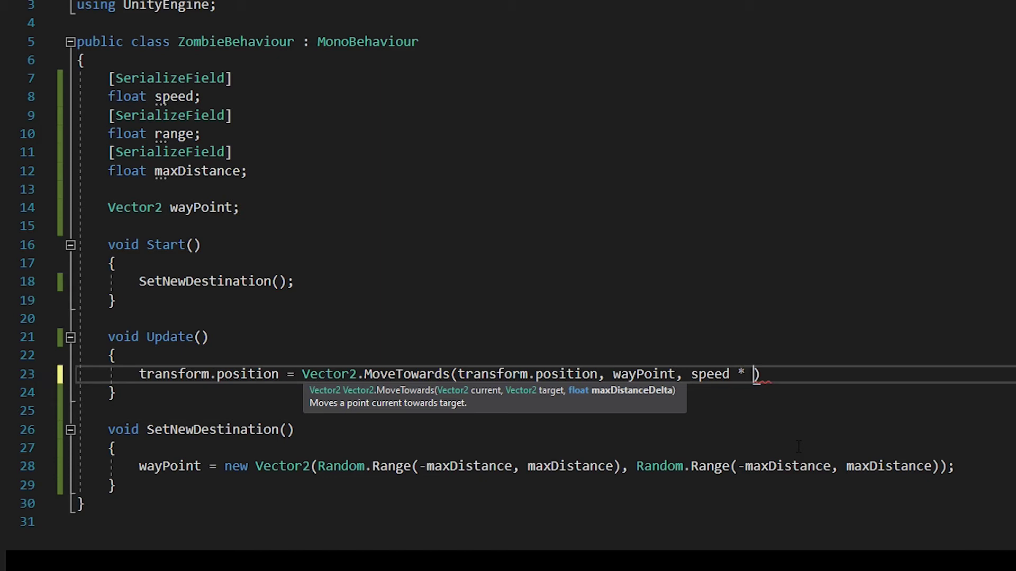
type(" Time.de")
key("Tab")
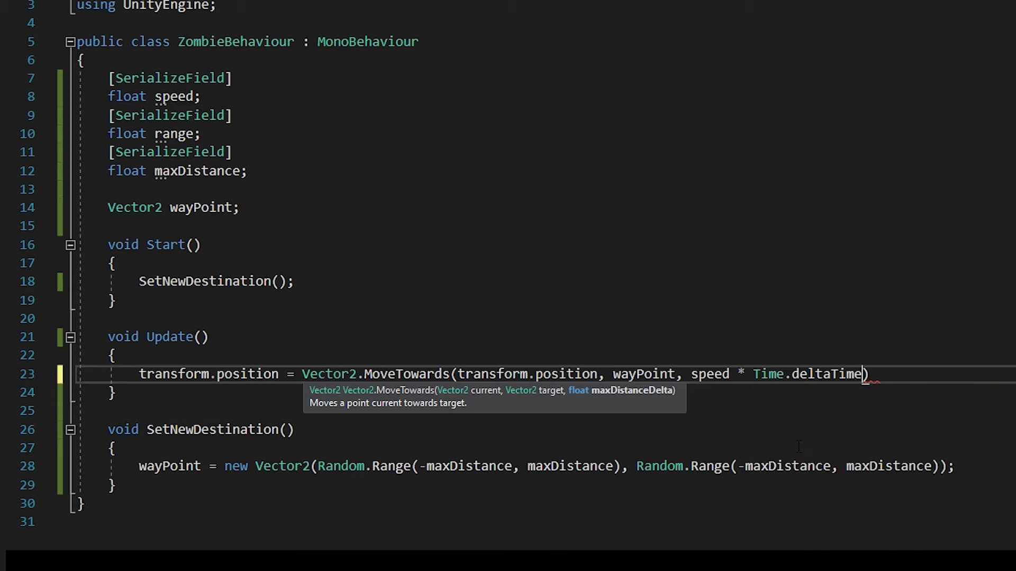
key("End")
type(";")
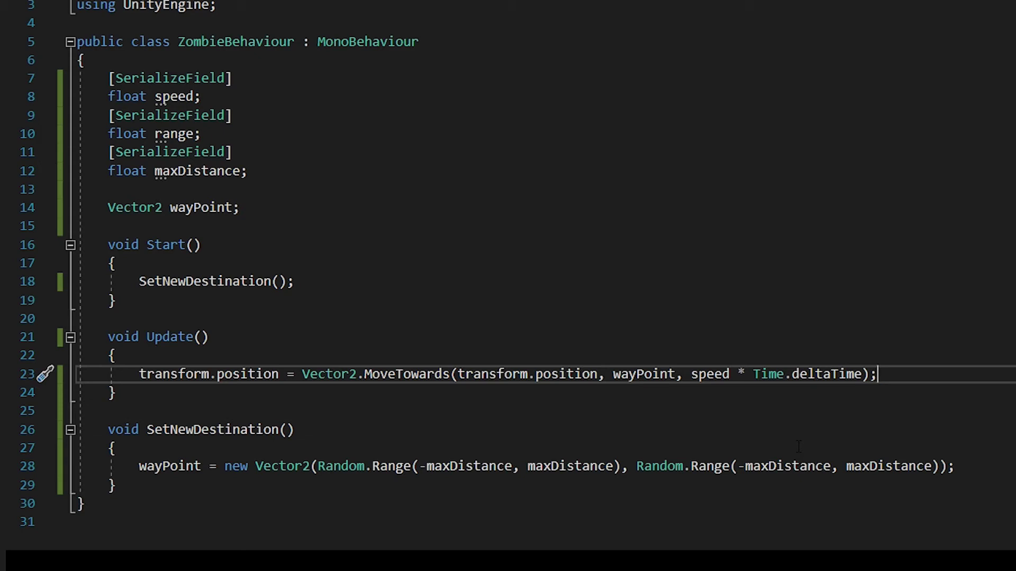
Add if (Vector2.Distance(transform.position, wayPoint) < range) calling SetNewDestination() in Update.
key("Return")
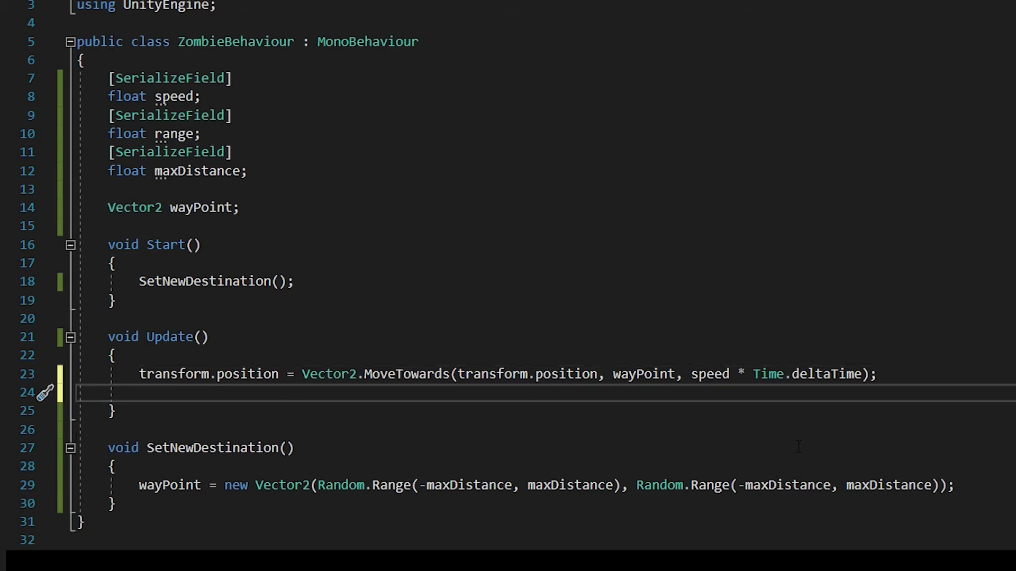
type("if(")
type("Vec")
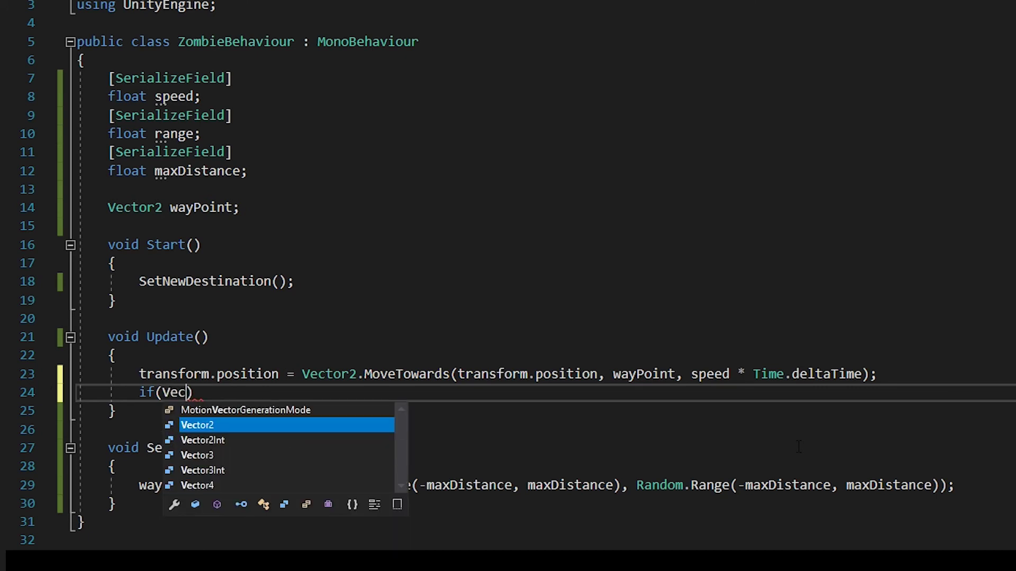
key("Tab")
type(".Dista")
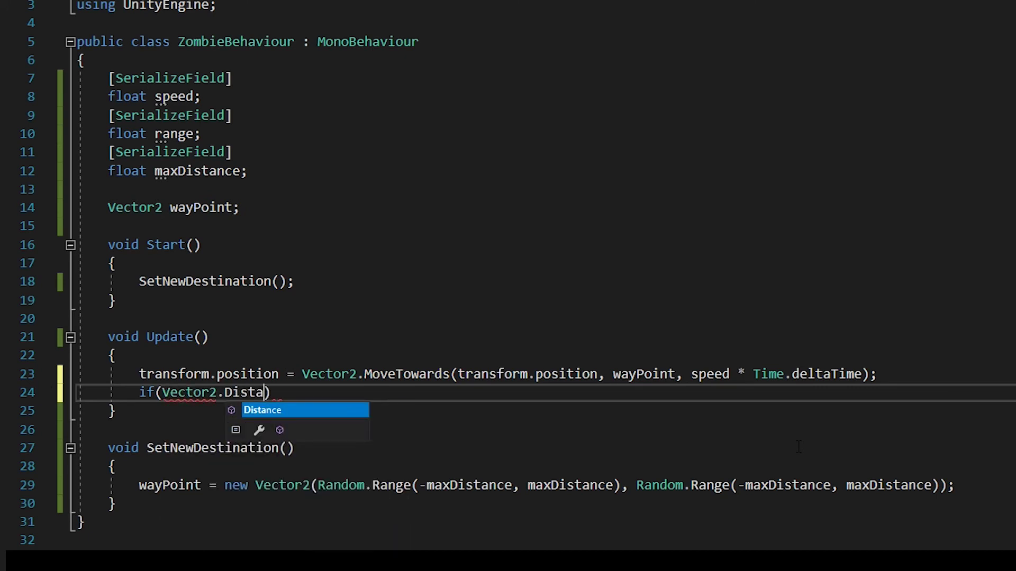
key("Tab")
type("(")
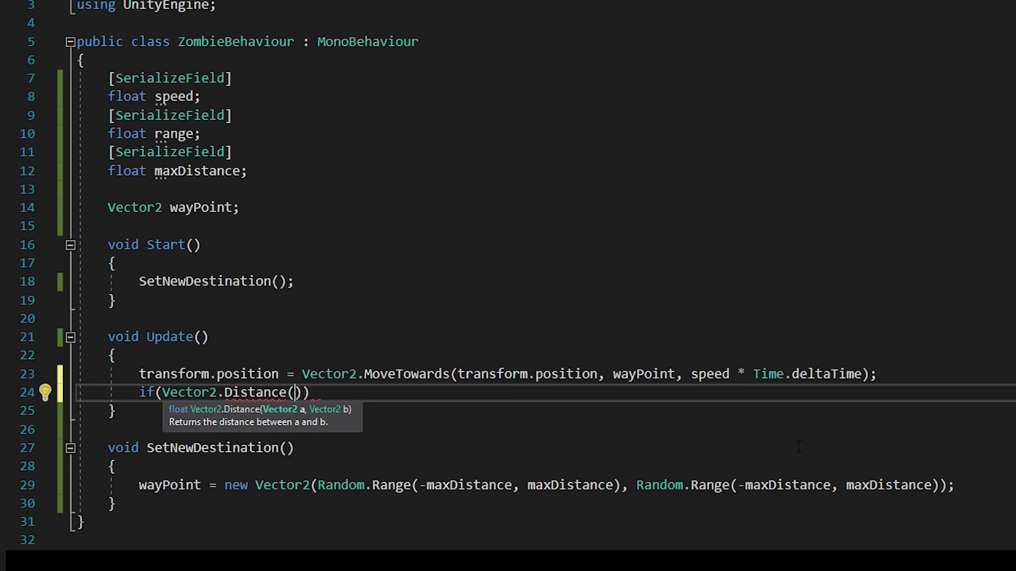
type("tran")
key("Tab")
type(".po")
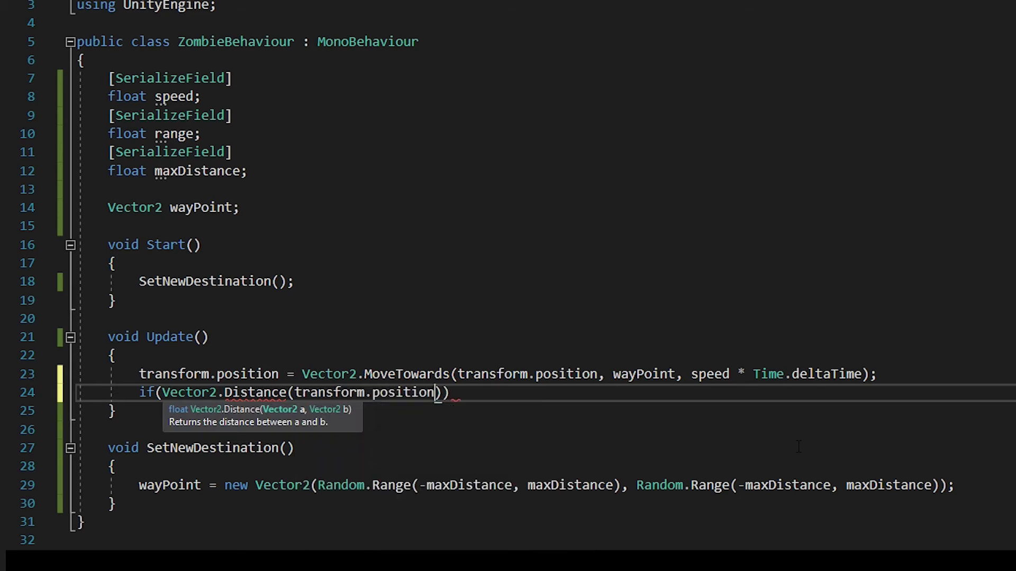
type(", ")
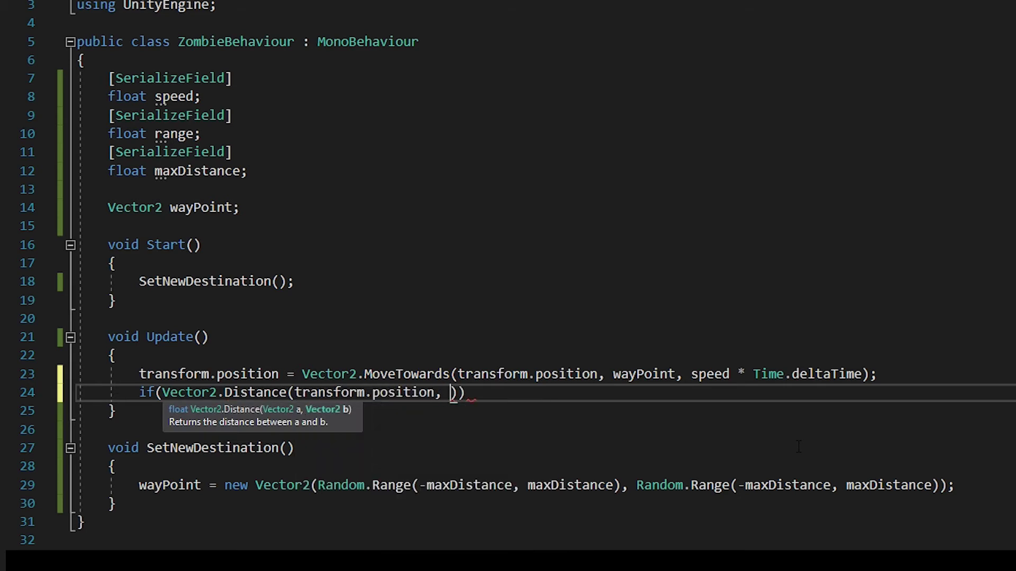
type("way")
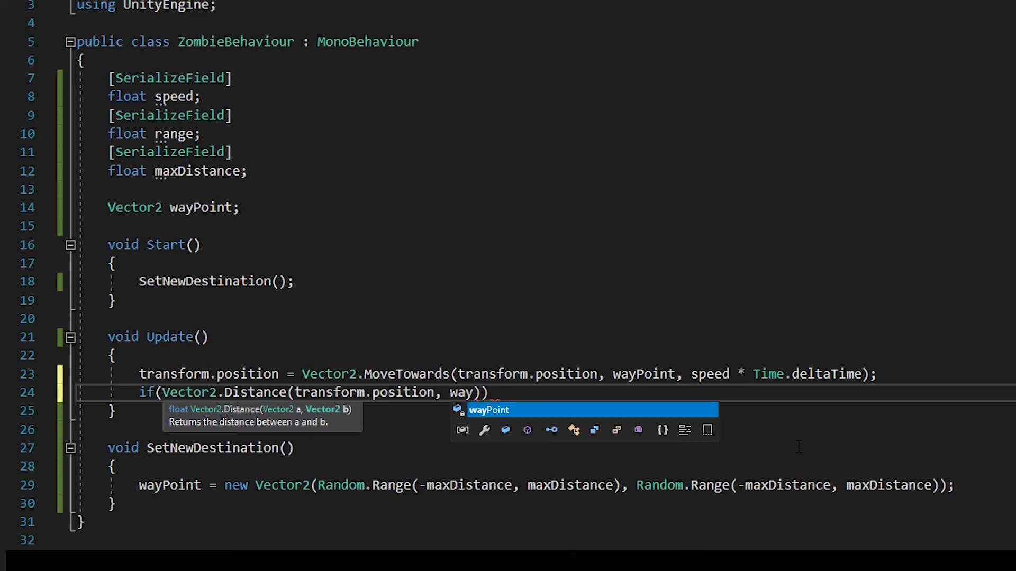
key("Tab")
key("Right")
type("< ")
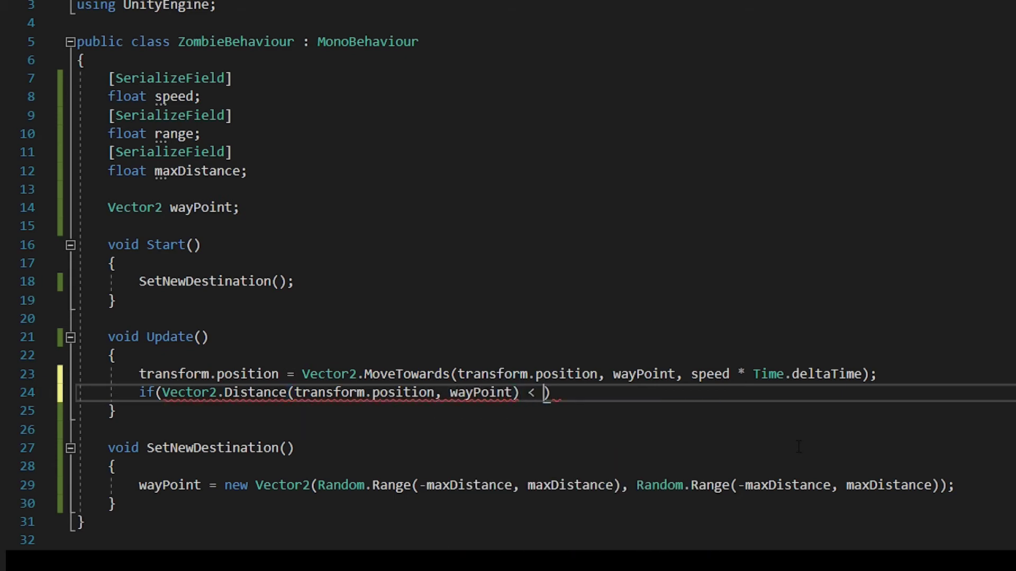
type("range")
key("Escape")
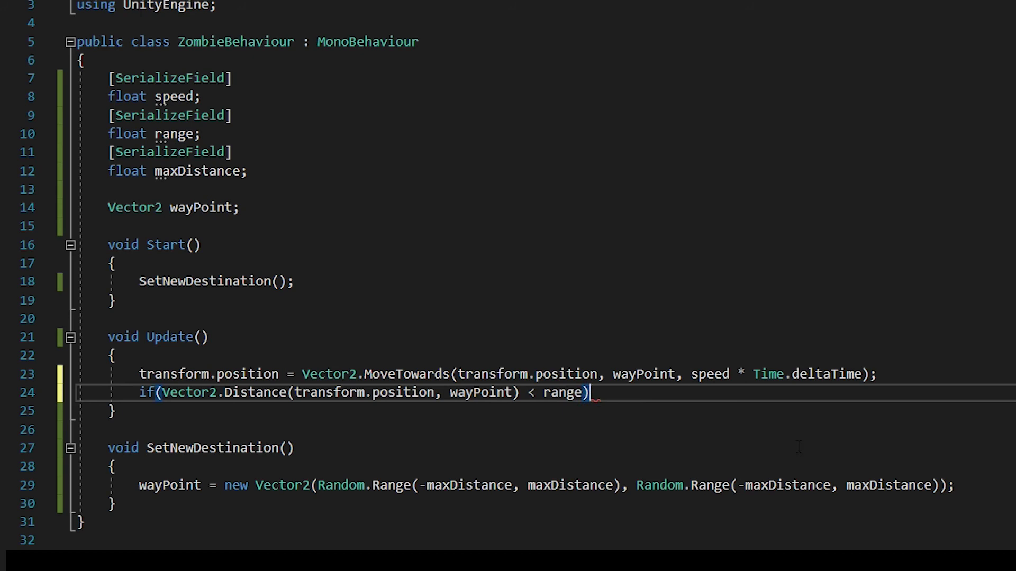
key("Right")
key("Return")
key("Return")
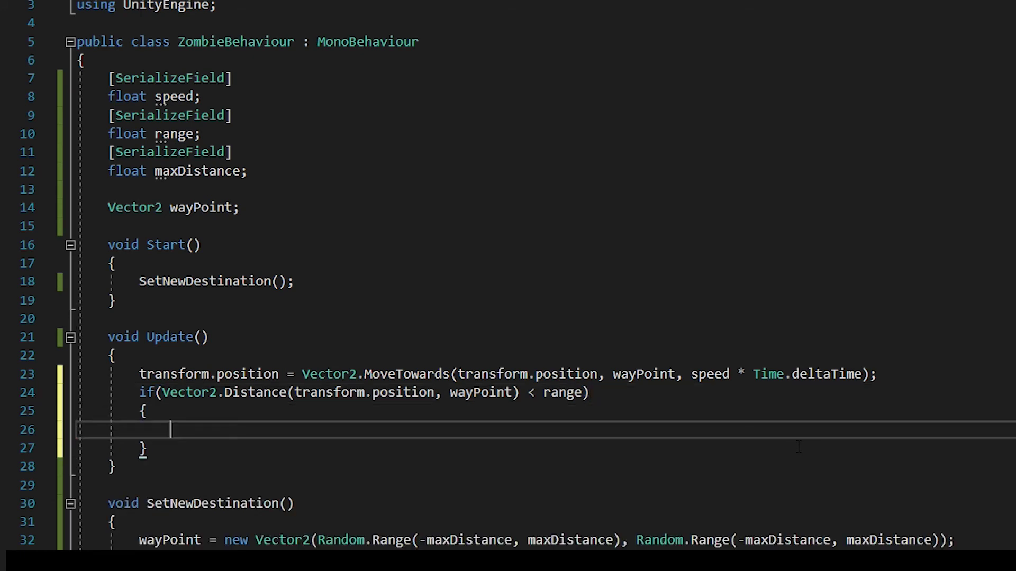
type("Set")
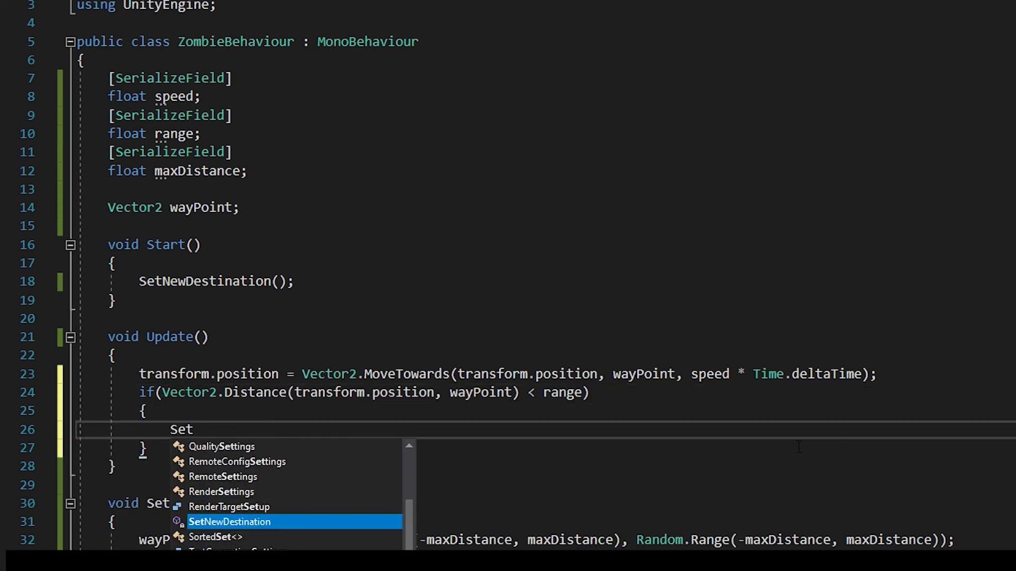
key("Tab")
type(";")
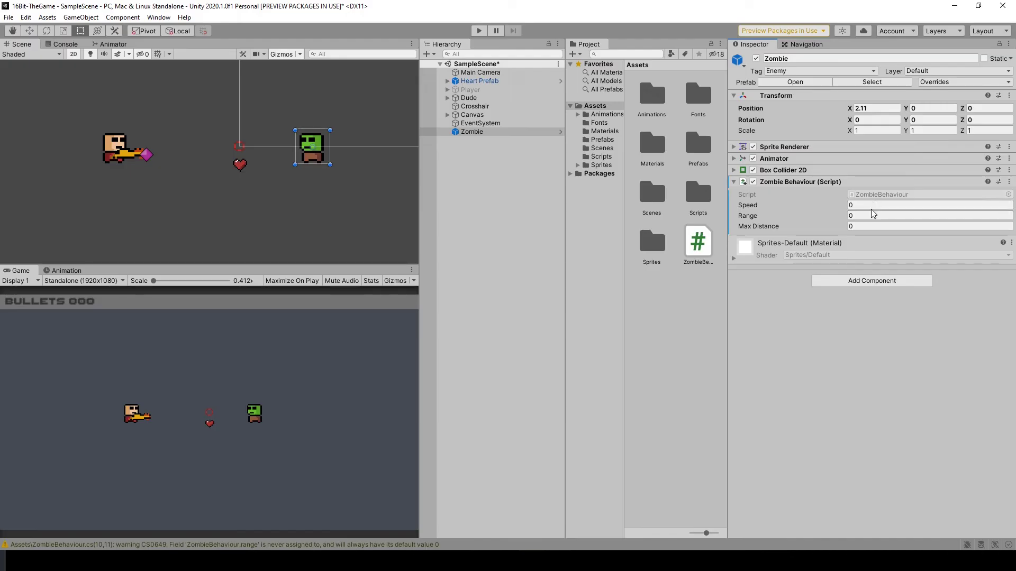
Enter Speed 2 and Range 0.5 in the zombie's Zombie Behaviour component.
left_click(849, 205)
type("2")
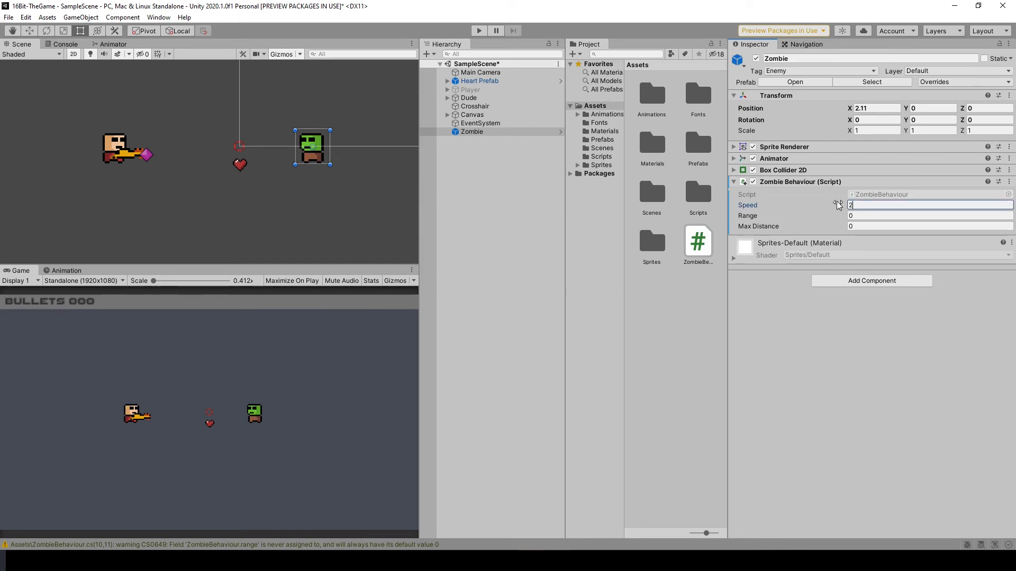
left_click(865, 215)
type("5")
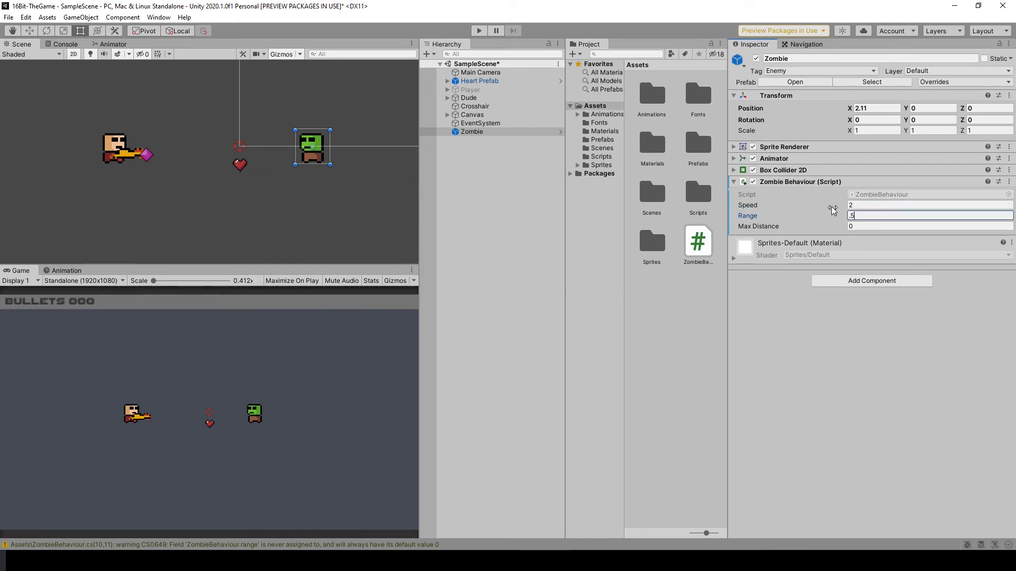
double_click(851, 214)
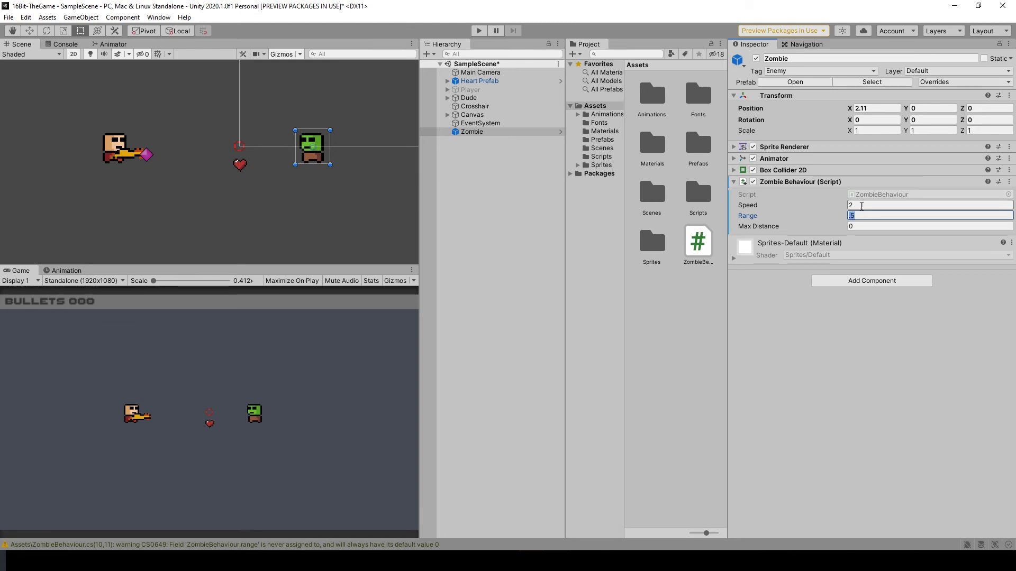
left_click(861, 206)
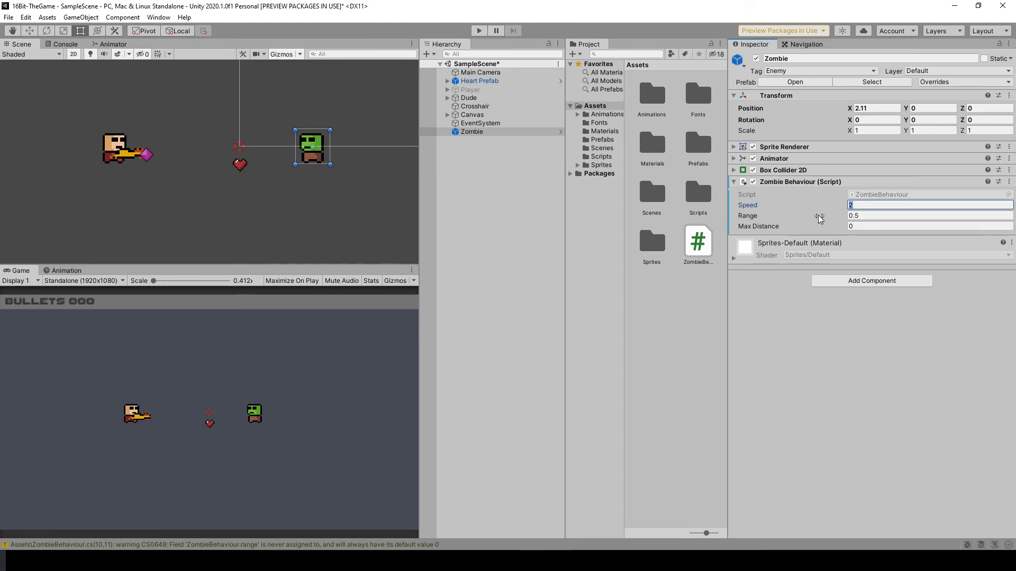
left_click(853, 216)
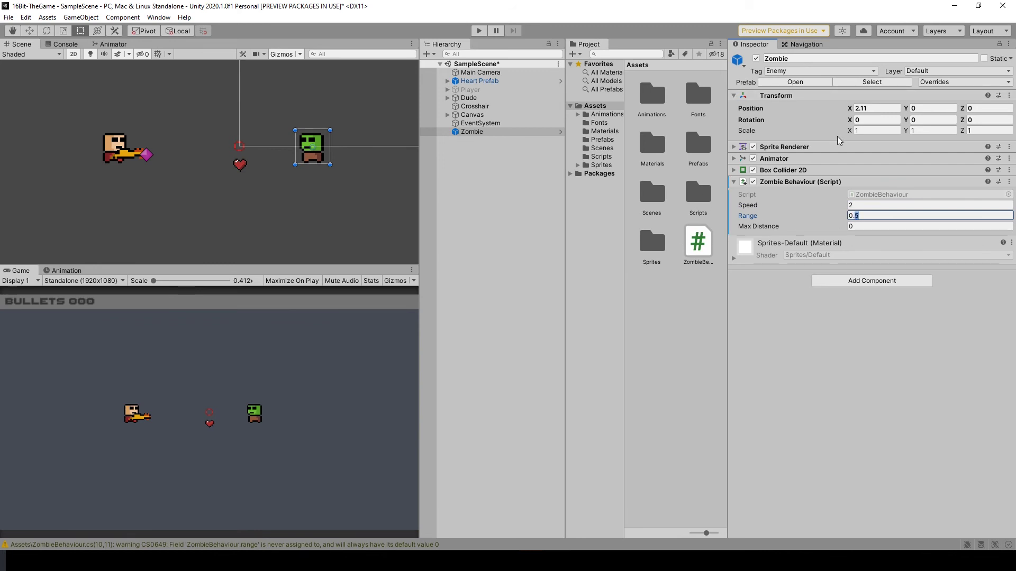
double_click(854, 216)
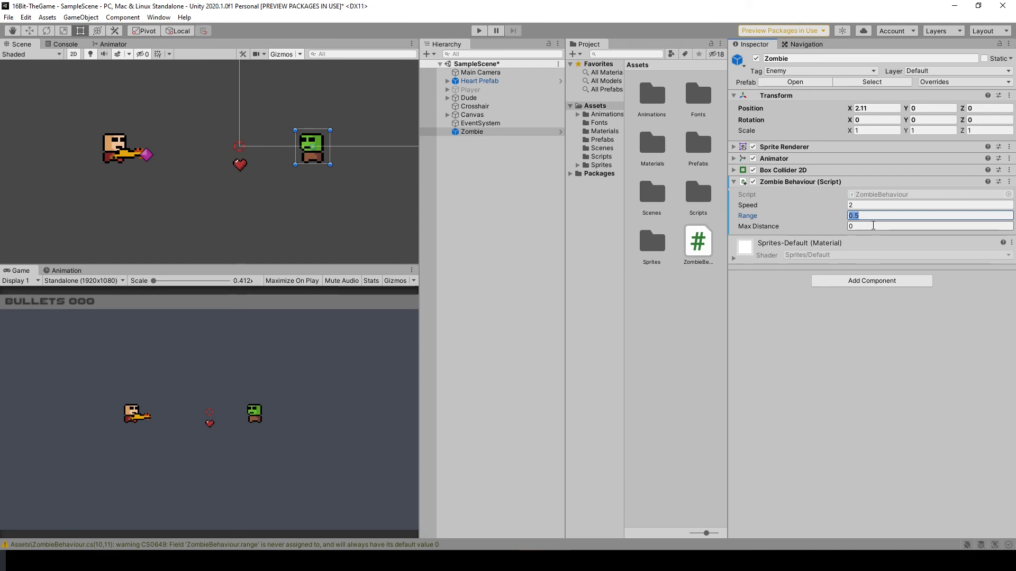
left_click(873, 225)
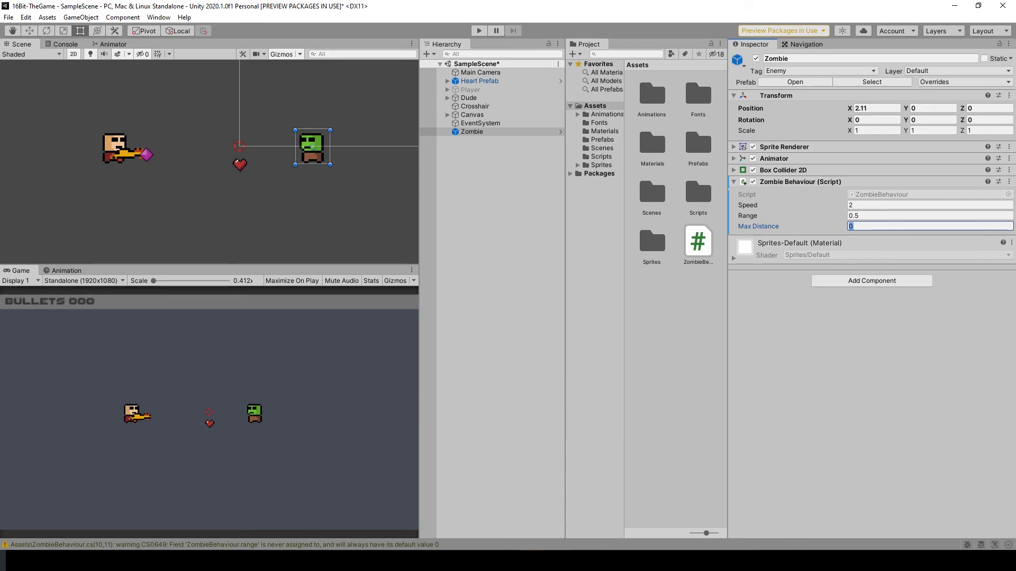
key("alt+Tab")
double_click(197, 171)
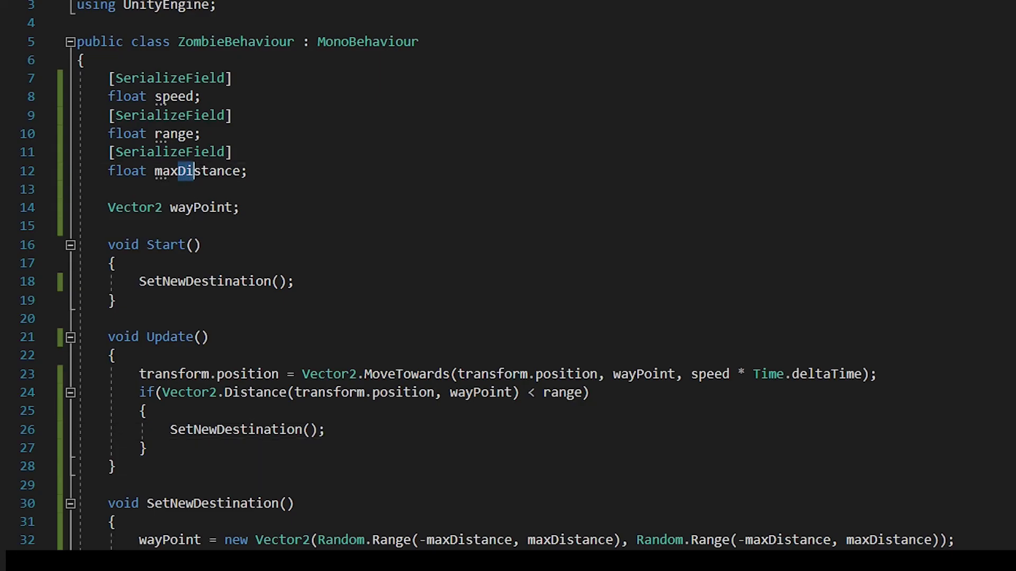
left_click(451, 541)
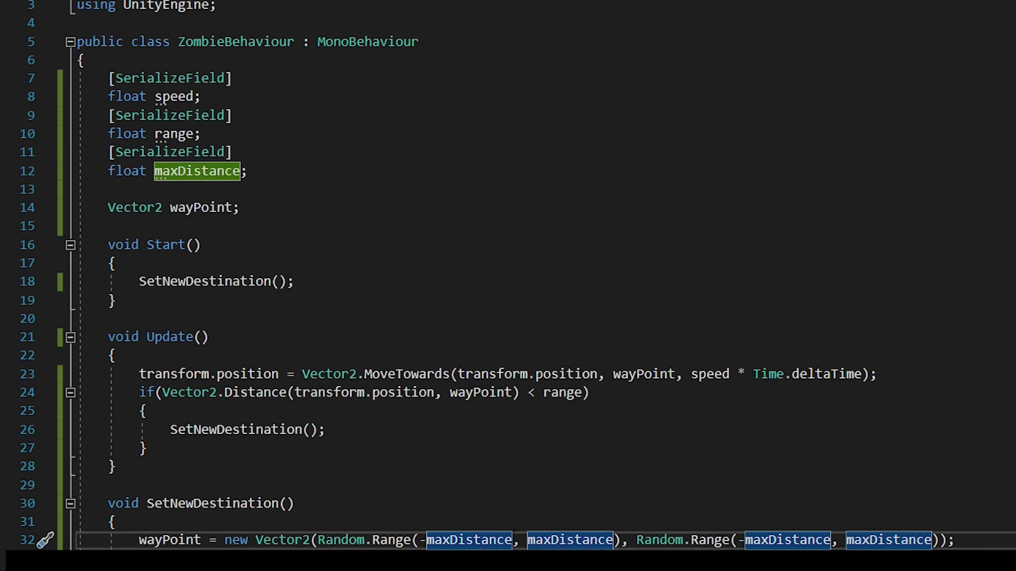
left_click_drag(528, 541, 623, 540)
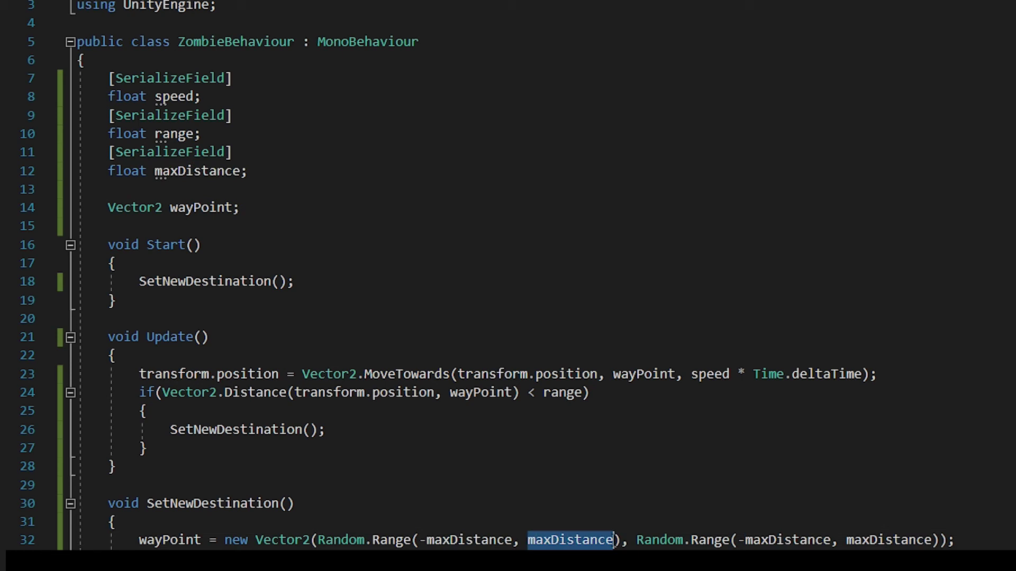
key("Right")
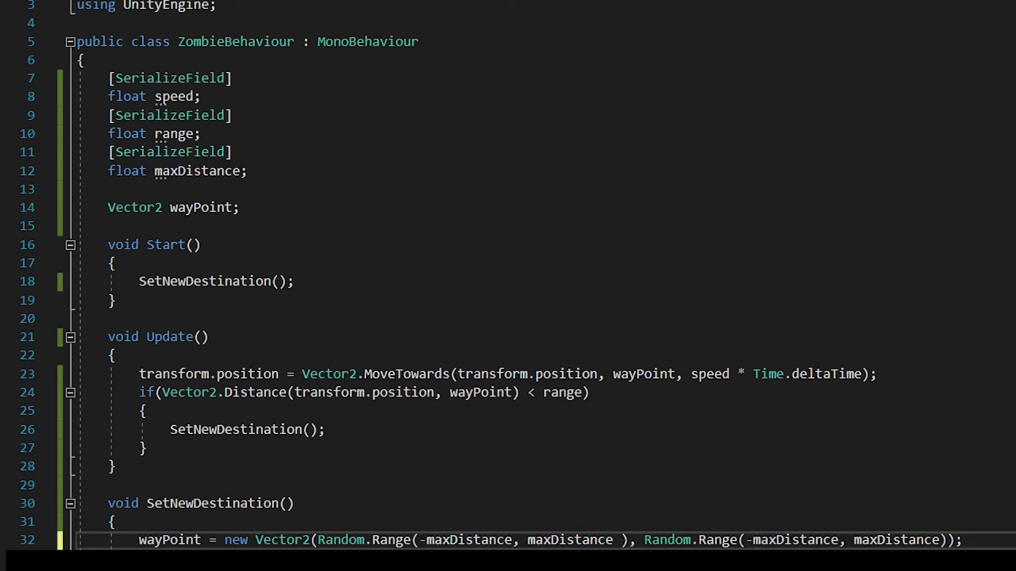
type("+")
key("BackSpace")
key("BackSpace")
key("BackSpace")
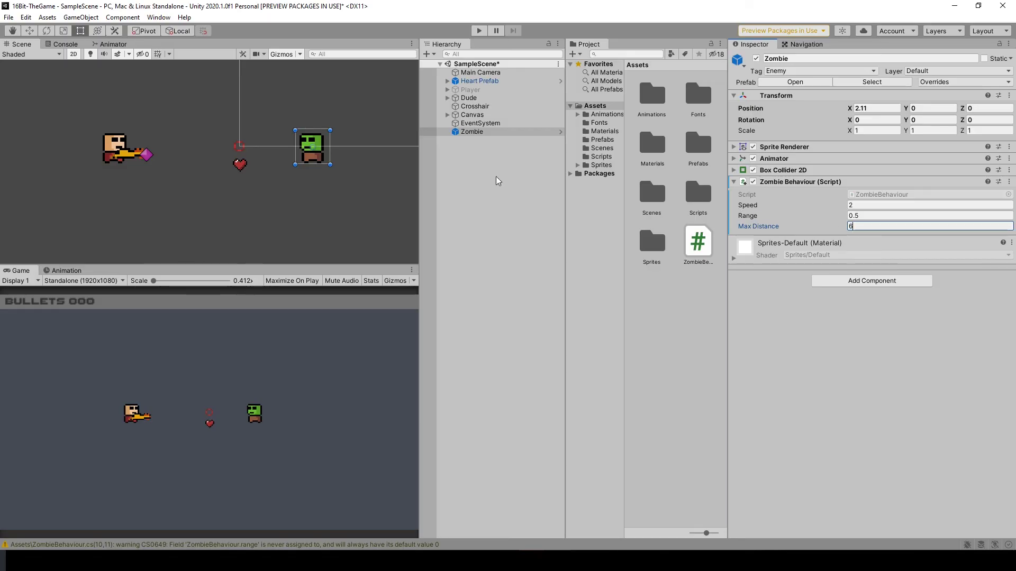
Enter Play mode to watch the zombies wander to random waypoints.
left_click(479, 31)
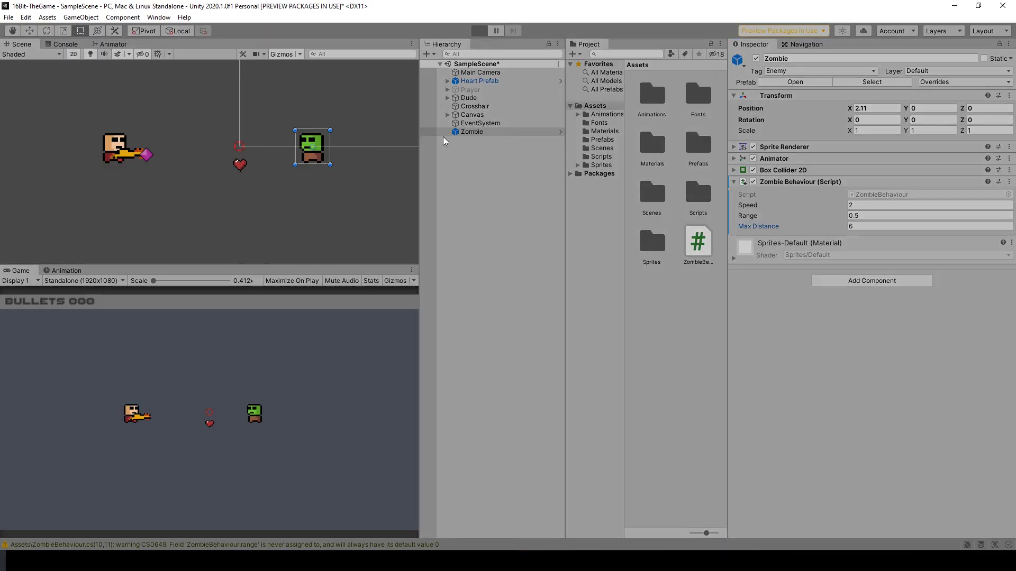